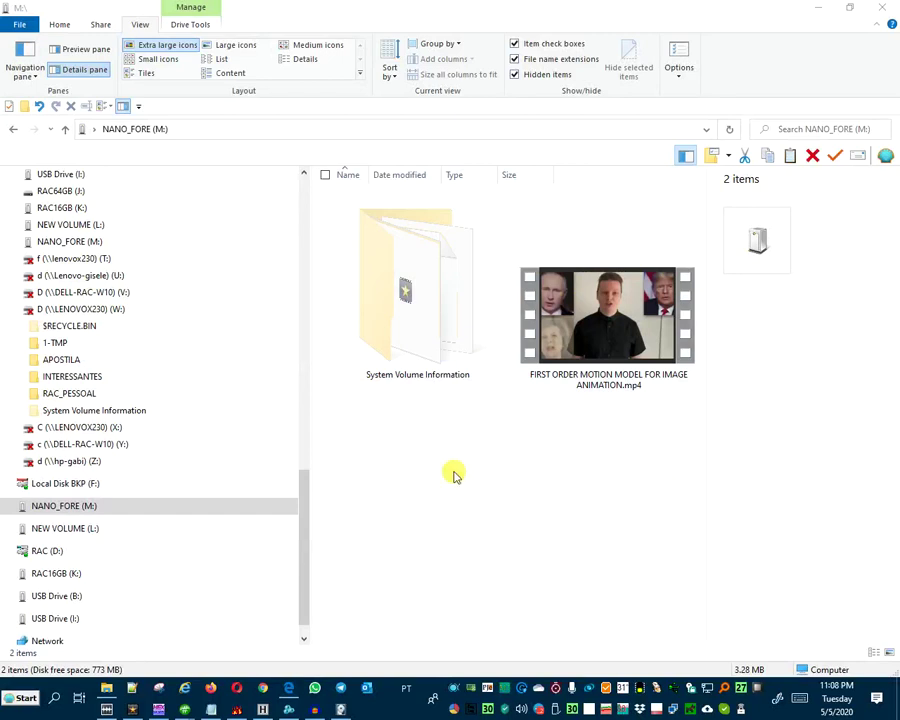
- View the file properties of FIRST ORDER MOTION MODEL FOR IMAGE ANIMATION.mp4 on the NANO_FORE (M:) drive
{"action": "left_click", "coordinate": [9, 507]}
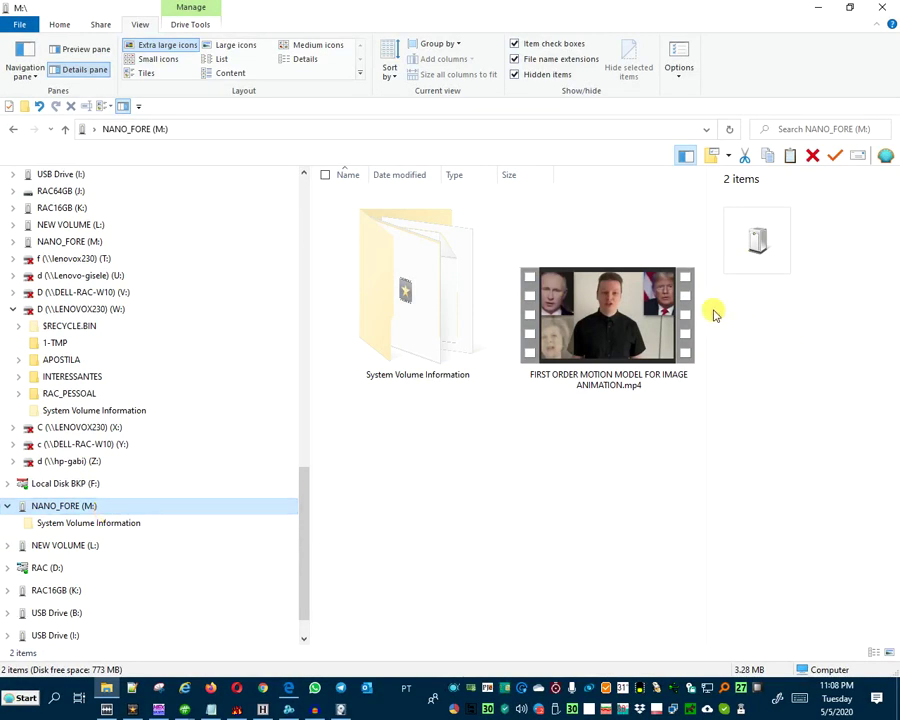
{"action": "left_click", "coordinate": [636, 318]}
{"action": "right_click", "coordinate": [637, 364]}
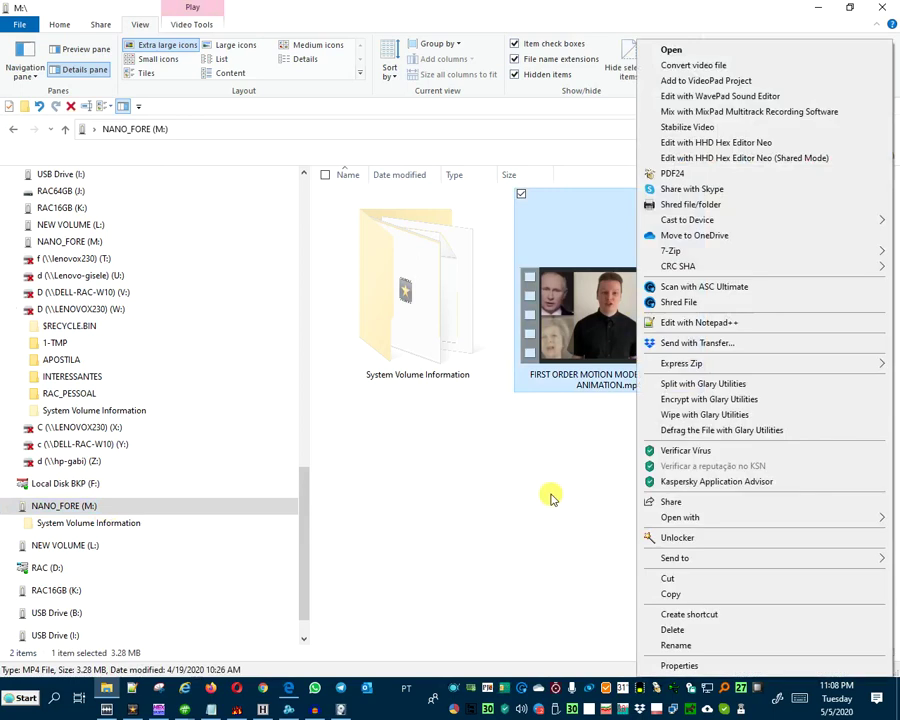
{"action": "left_click", "coordinate": [552, 498]}
{"action": "left_click", "coordinate": [648, 345]}
{"action": "right_click", "coordinate": [648, 345]}
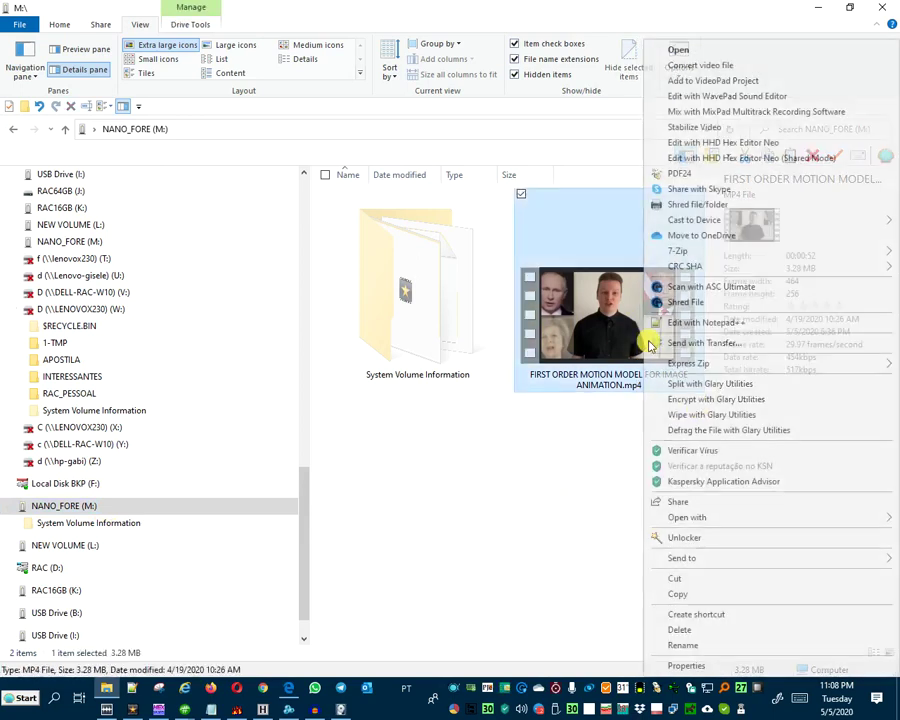
{"action": "left_click", "coordinate": [688, 664]}
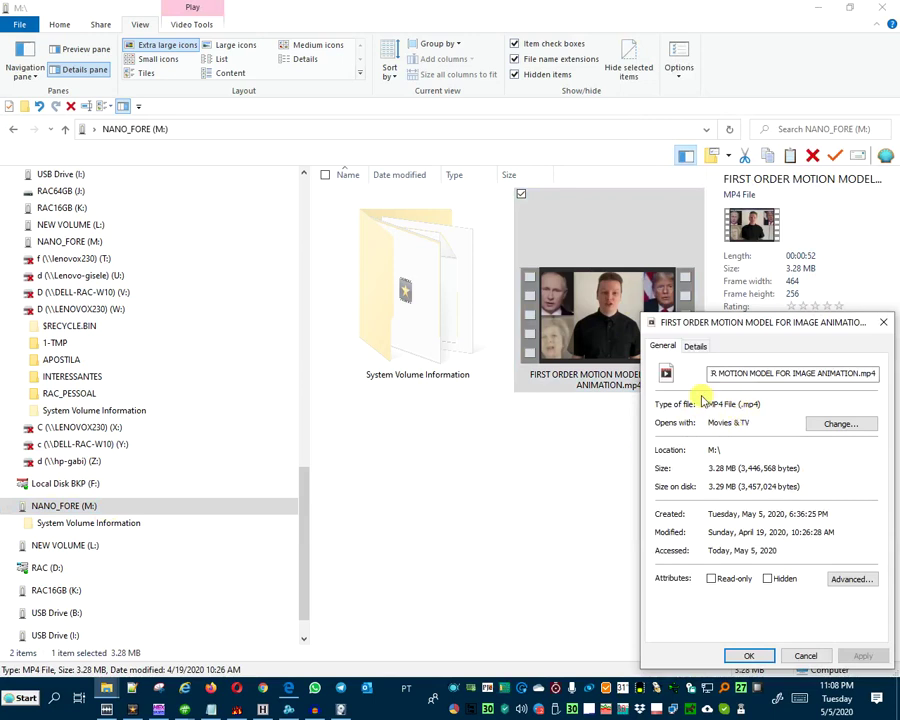
{"action": "left_click", "coordinate": [806, 656]}
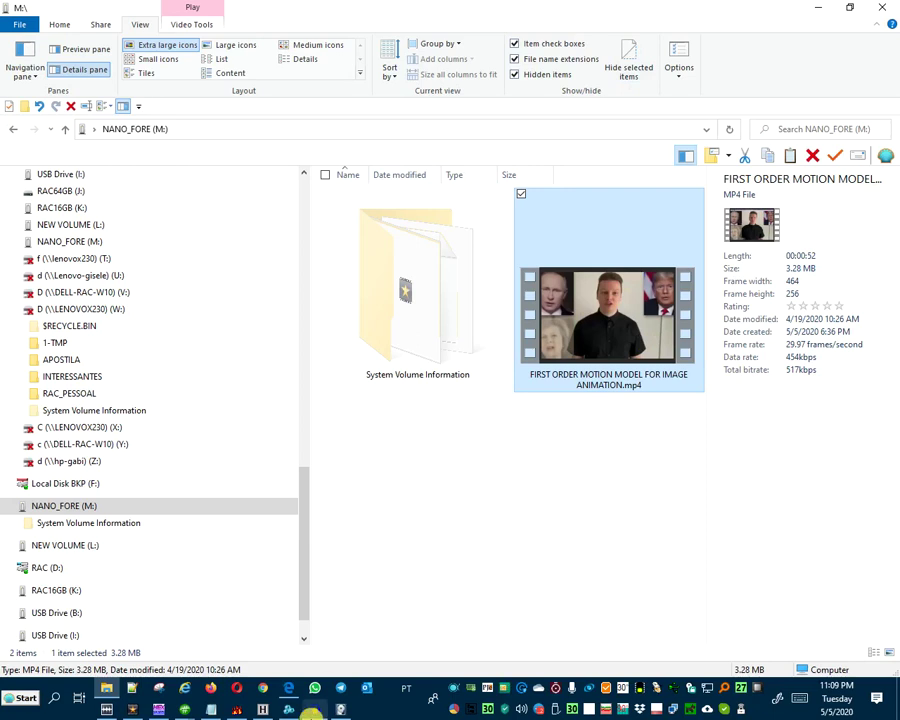
- Switch to Hash Tool and calculate the SHA-256 hash of the MP4 file from the M: drive
{"action": "mouse_move", "coordinate": [188, 708]}
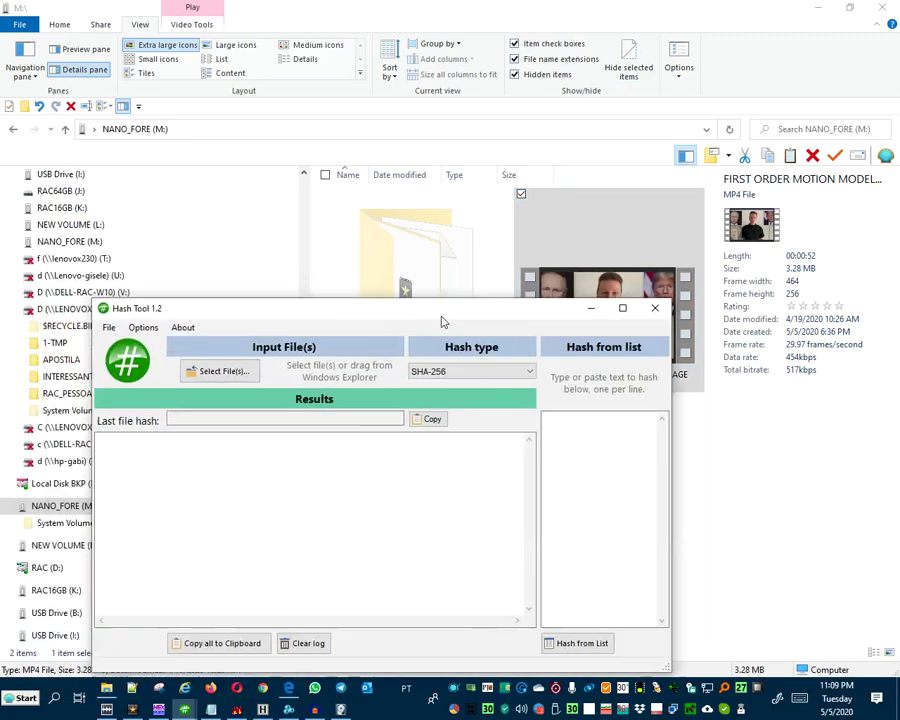
{"action": "left_click_drag", "start_coordinate": [440, 316], "coordinate": [470, 302]}
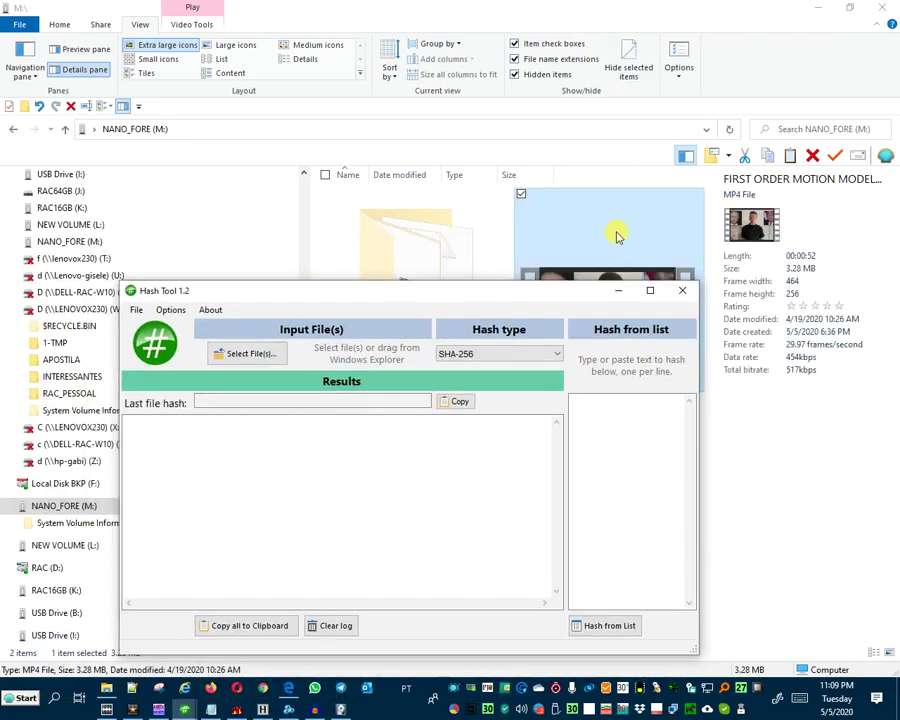
{"action": "left_click_drag", "start_coordinate": [377, 433], "coordinate": [375, 431]}
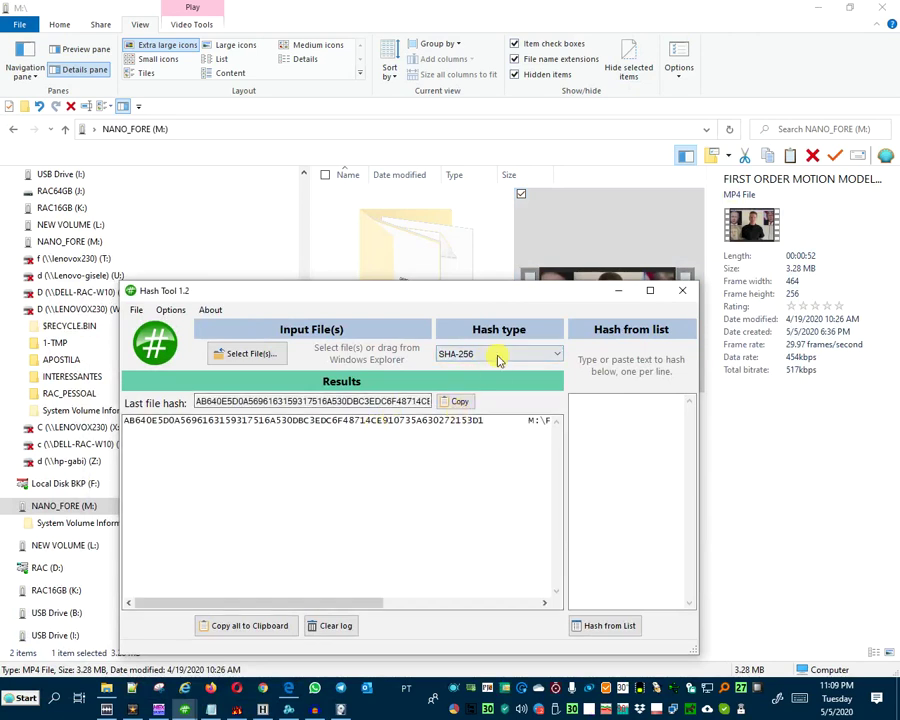
- Review the hash types Hash Tool offers, keeping SHA-256, and dismiss the mail notification
{"action": "left_click", "coordinate": [497, 354]}
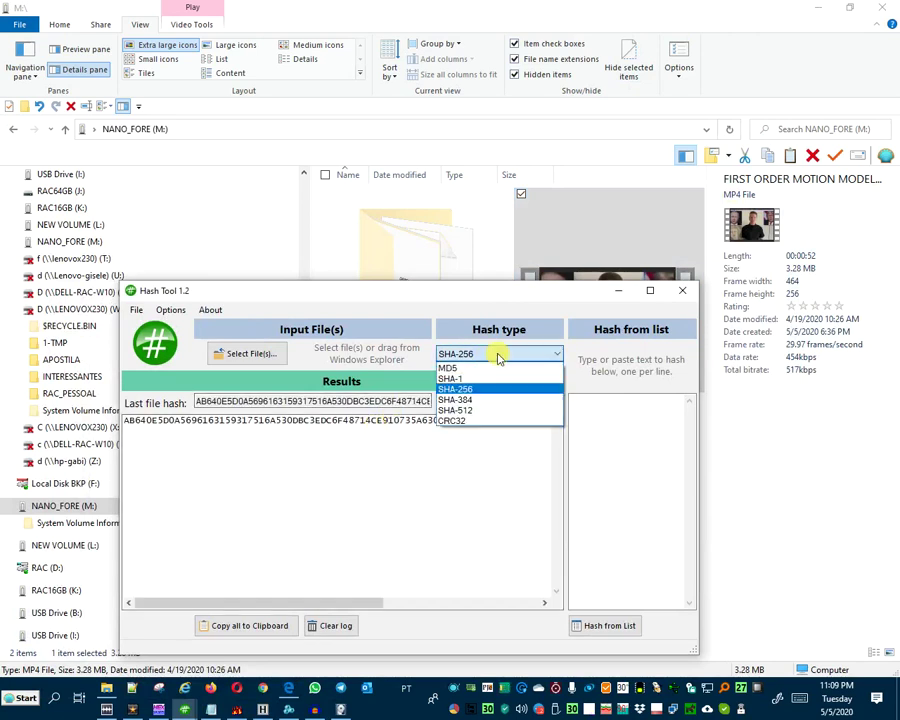
{"action": "left_click", "coordinate": [498, 355]}
{"action": "left_click", "coordinate": [526, 354]}
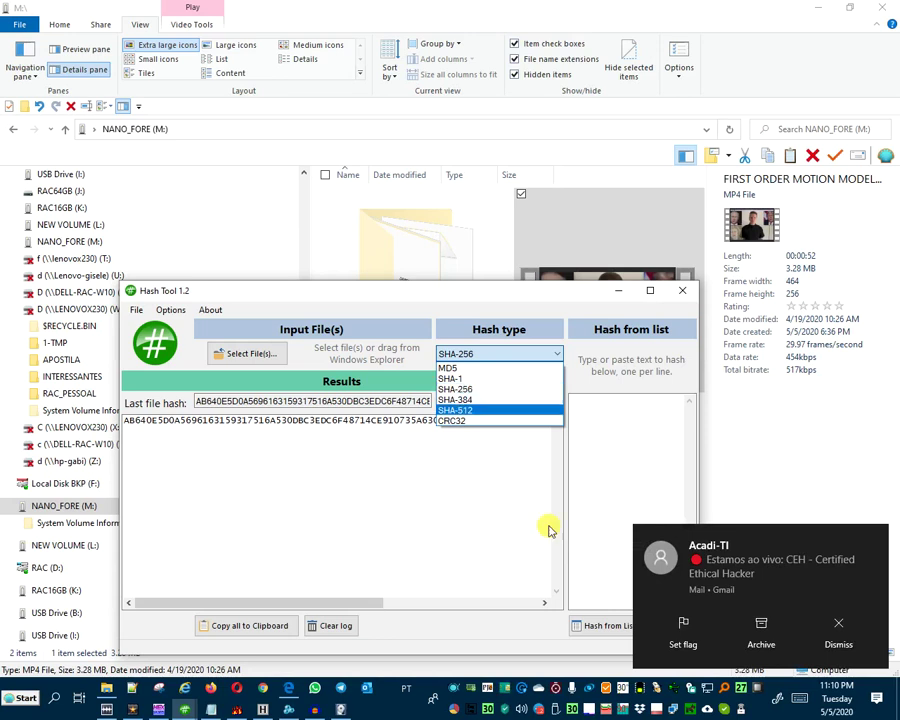
{"action": "left_click", "coordinate": [838, 640]}
{"action": "left_click", "coordinate": [838, 640]}
{"action": "left_click", "coordinate": [479, 418]}
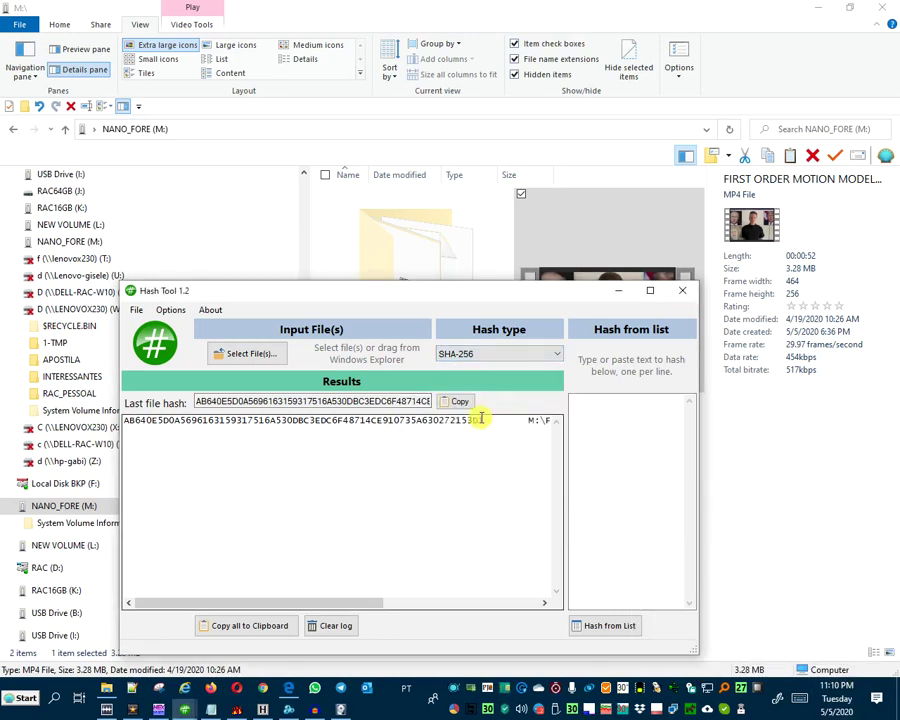
- Minimize Hash Tool and look over the encryption options in Apocalypso, leaving the file unencrypted
{"action": "left_click", "coordinate": [240, 708]}
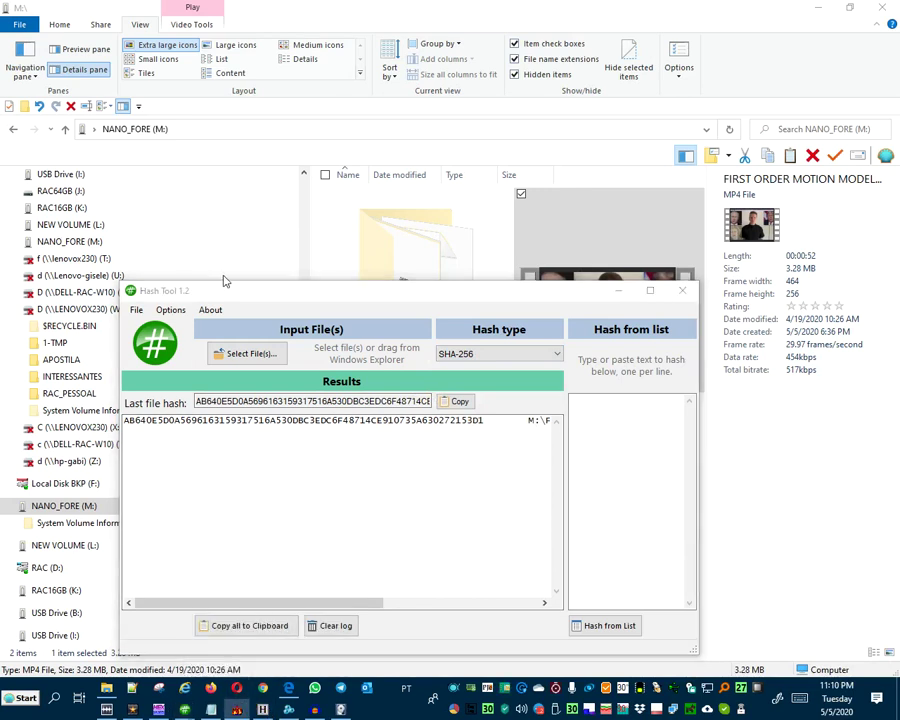
{"action": "left_click", "coordinate": [618, 290]}
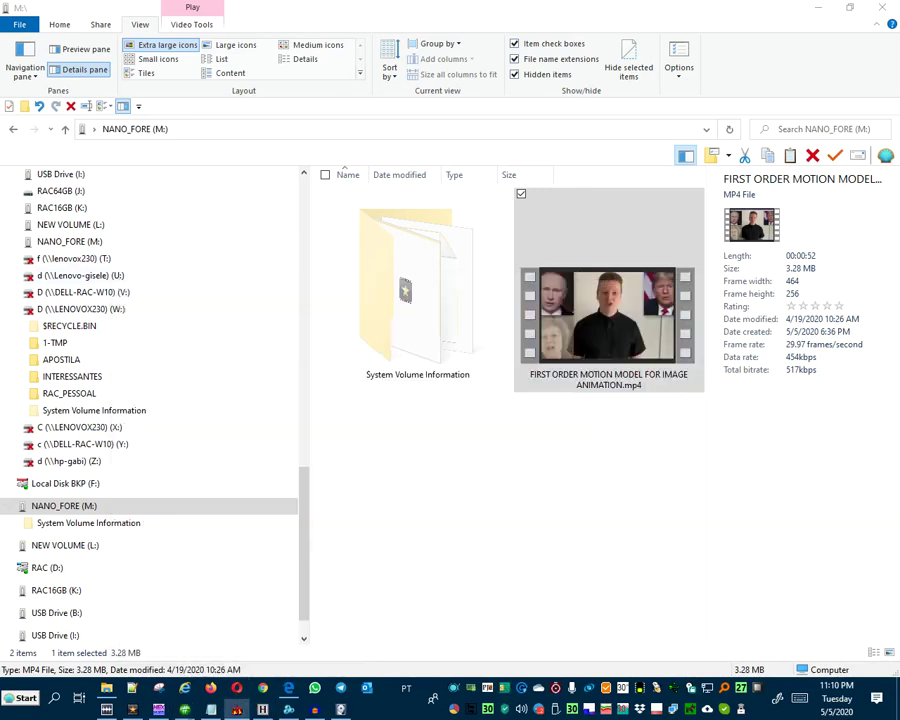
{"action": "left_click_drag", "start_coordinate": [187, 262], "coordinate": [218, 253]}
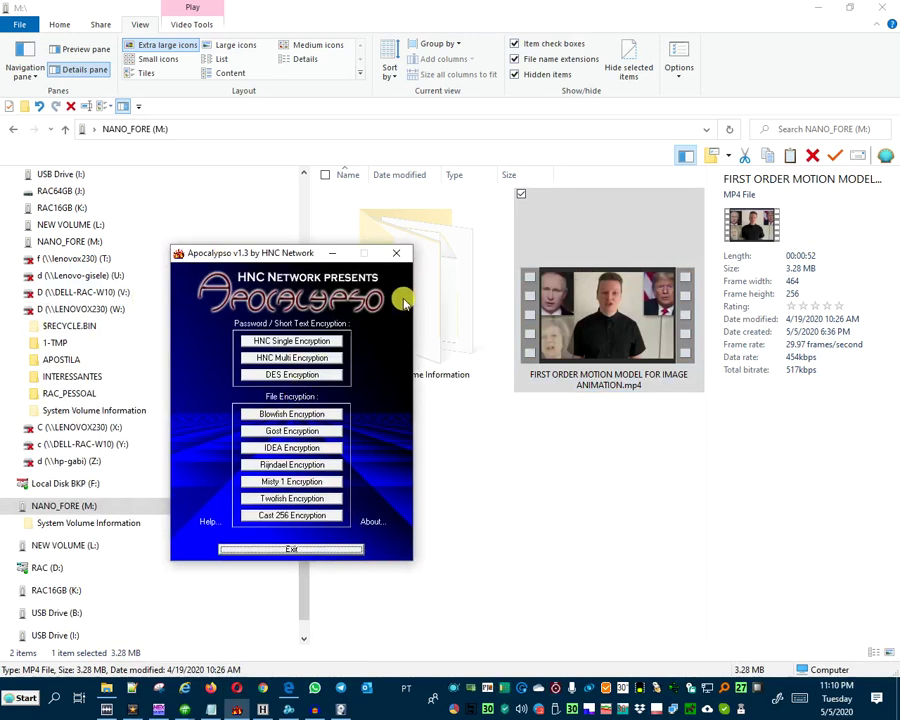
{"action": "left_click", "coordinate": [334, 254]}
- Look over the algorithms available in HashCalc and the empty workspace of AccessData FTK Imager
{"action": "mouse_move", "coordinate": [288, 710]}
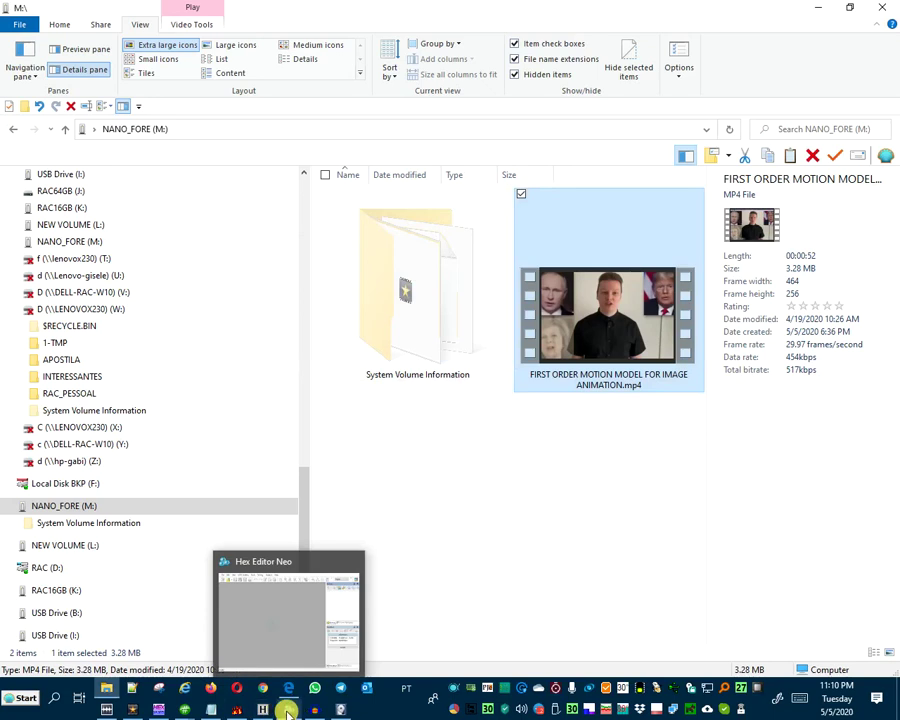
{"action": "left_click", "coordinate": [264, 710]}
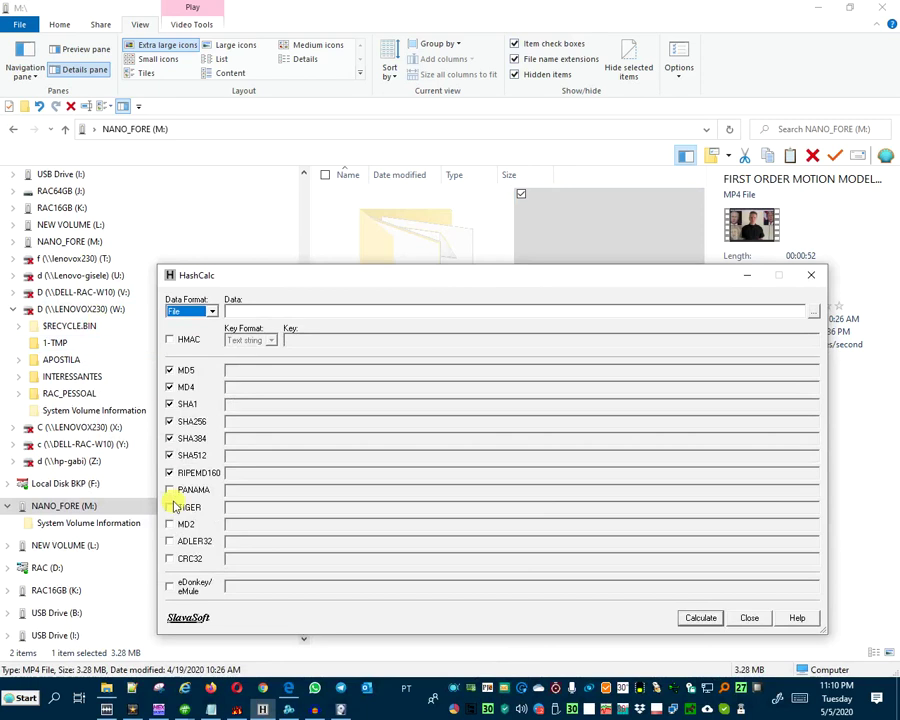
{"action": "left_click", "coordinate": [735, 245]}
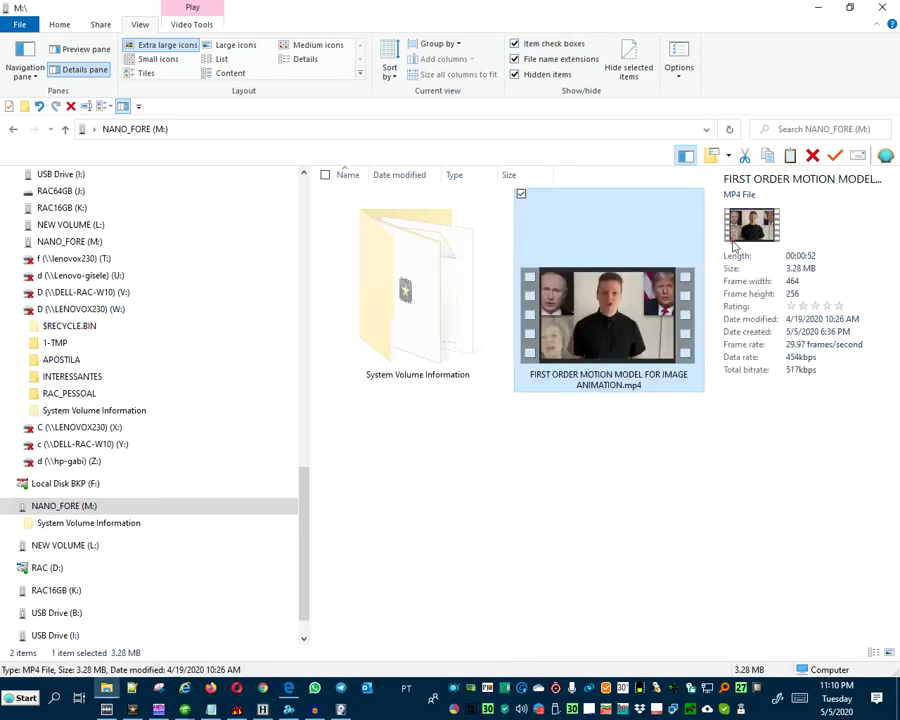
{"action": "left_click", "coordinate": [341, 708]}
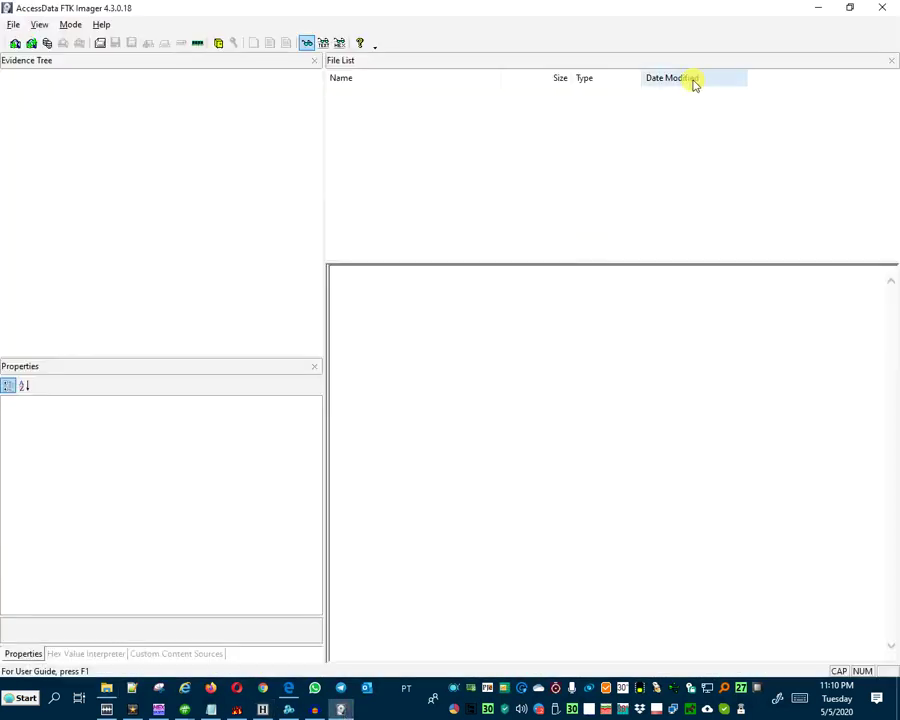
{"action": "left_click", "coordinate": [816, 8]}
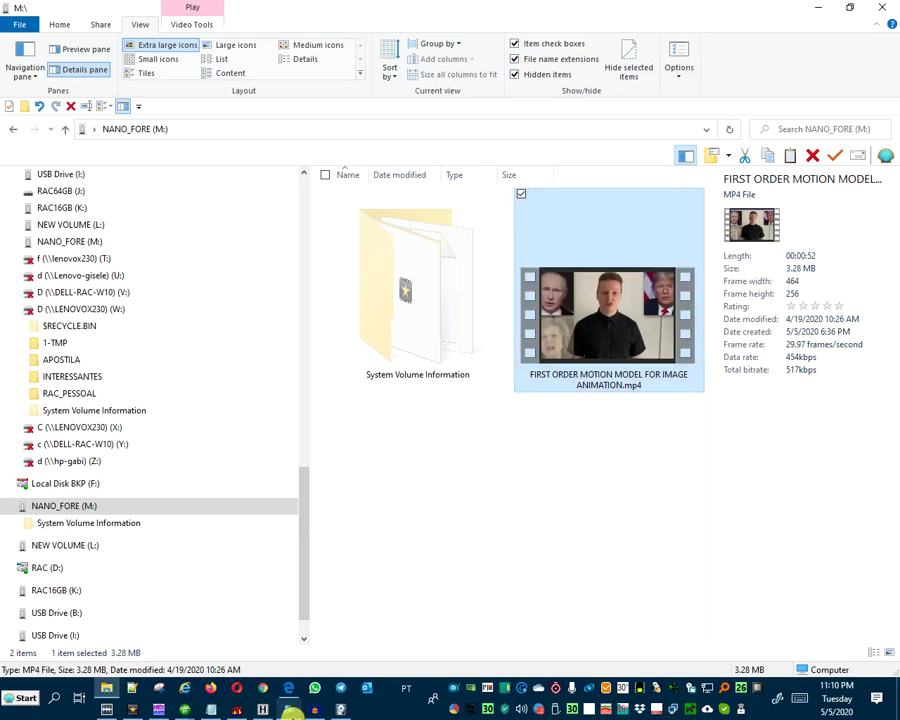
- Load the MP4 file from M: into HashCalc and calculate its MD5, MD4, SHA1, SHA256, SHA384, SHA512 and RIPEMD160 hashes
{"action": "left_click", "coordinate": [262, 709]}
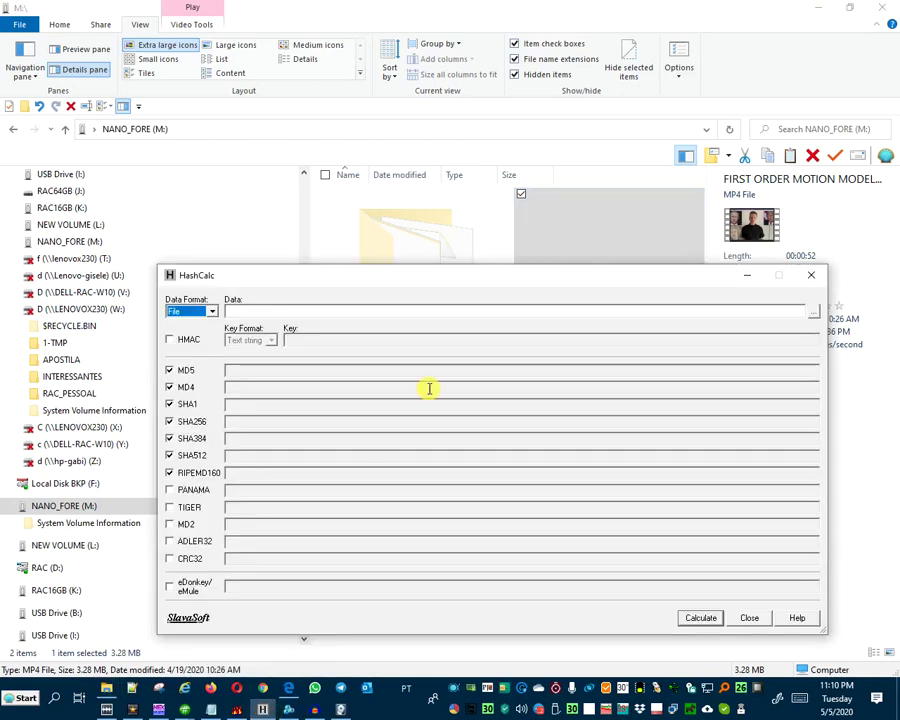
{"action": "left_click", "coordinate": [850, 8]}
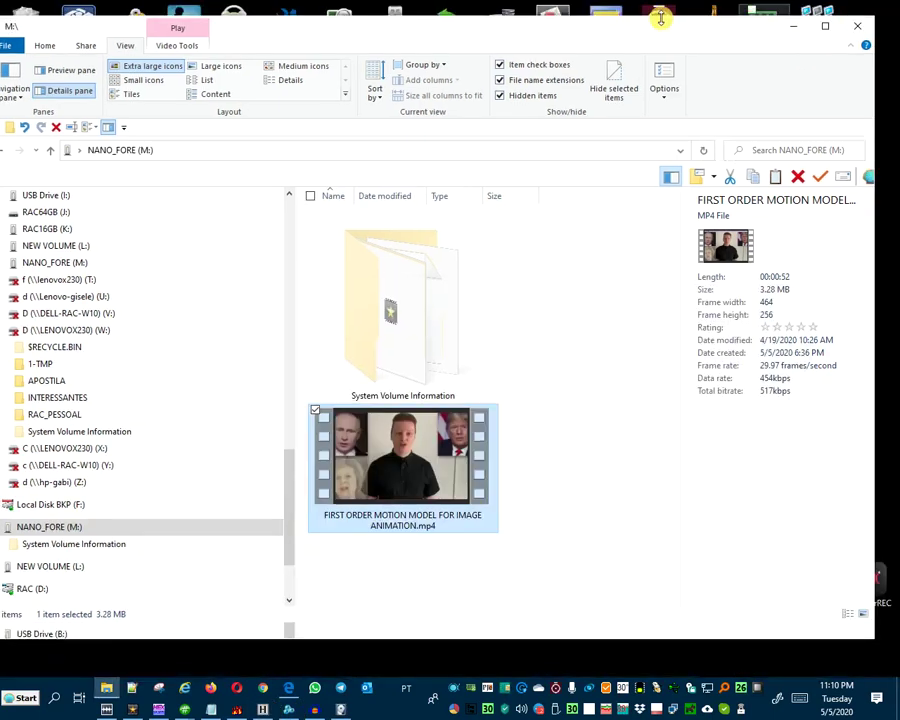
{"action": "left_click_drag", "start_coordinate": [597, 24], "coordinate": [0, 34]}
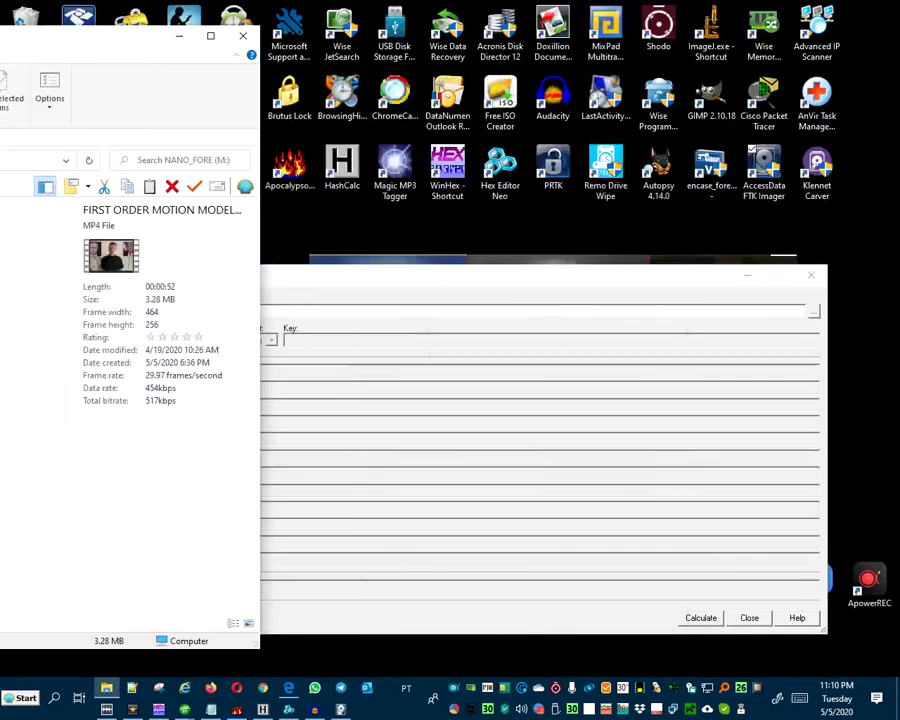
{"action": "left_click", "coordinate": [179, 36]}
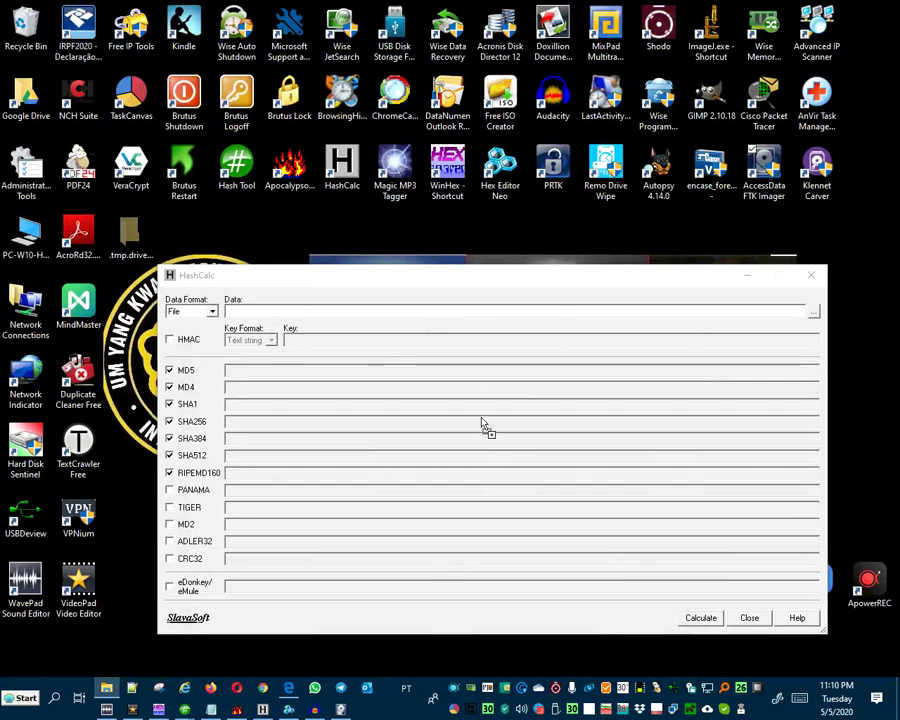
{"action": "left_click_drag", "start_coordinate": [520, 415], "coordinate": [514, 321]}
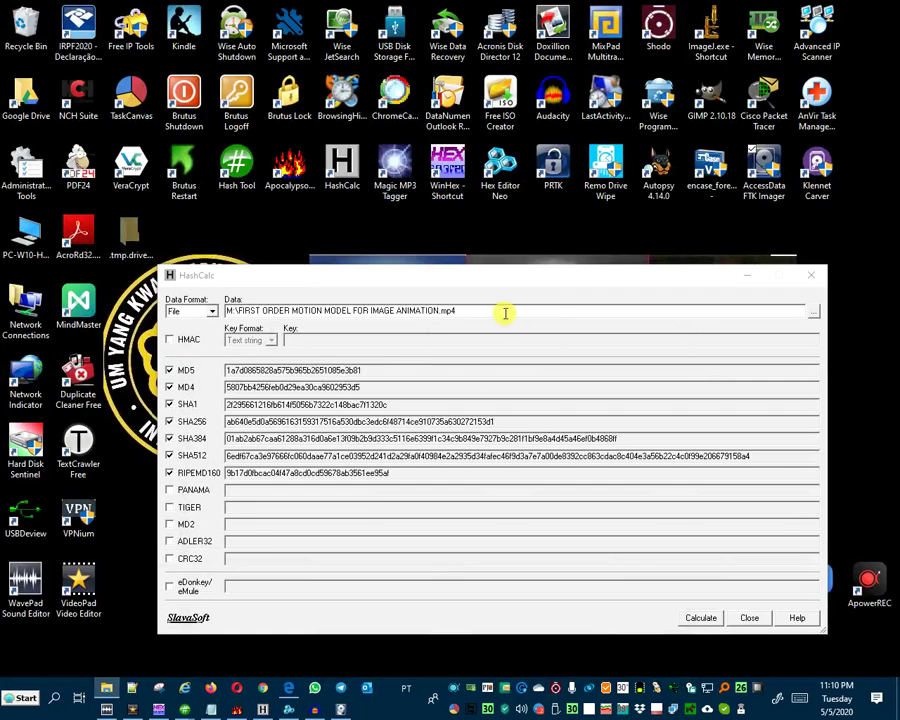
{"action": "left_click_drag", "start_coordinate": [514, 272], "coordinate": [514, 242]}
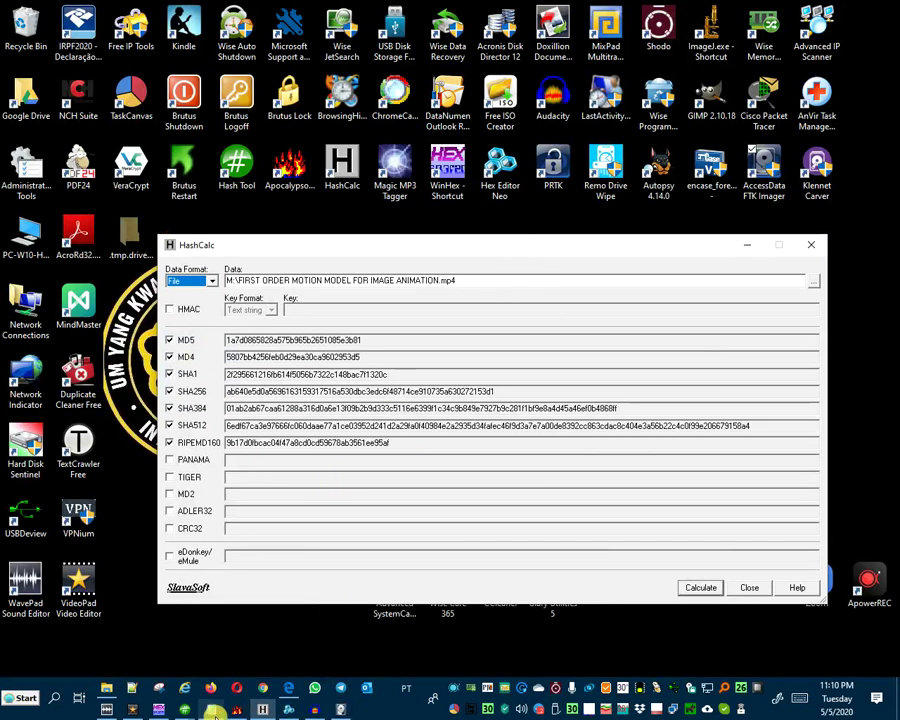
- Compare HashCalc's SHA256 value with the SHA-256 hash of the D: drive file in the other Hash Tool window
{"action": "mouse_move", "coordinate": [184, 708]}
{"action": "left_click", "coordinate": [255, 628]}
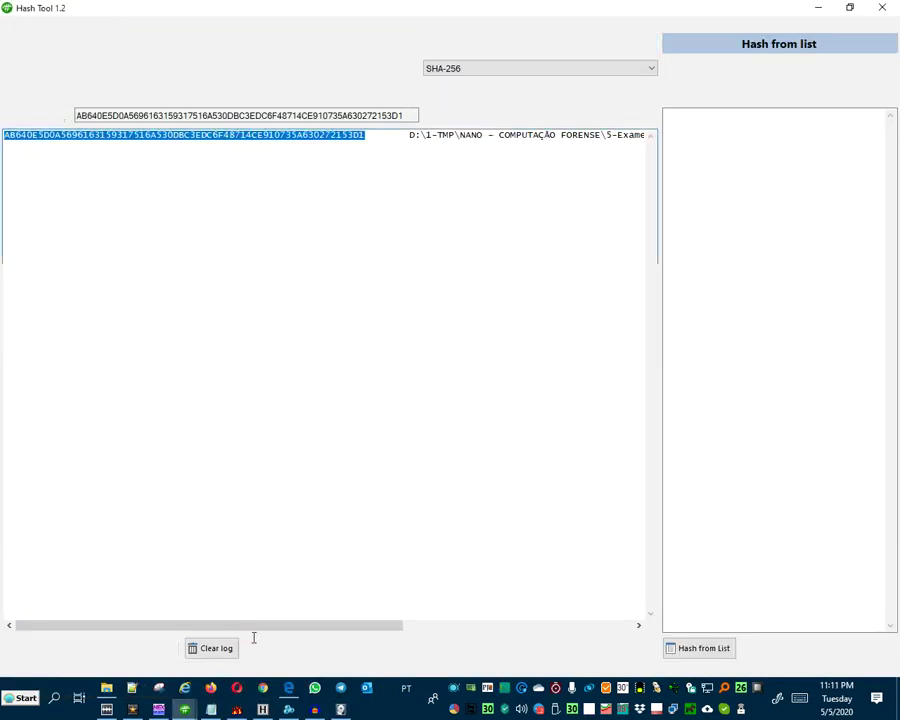
{"action": "double_click", "coordinate": [605, 8]}
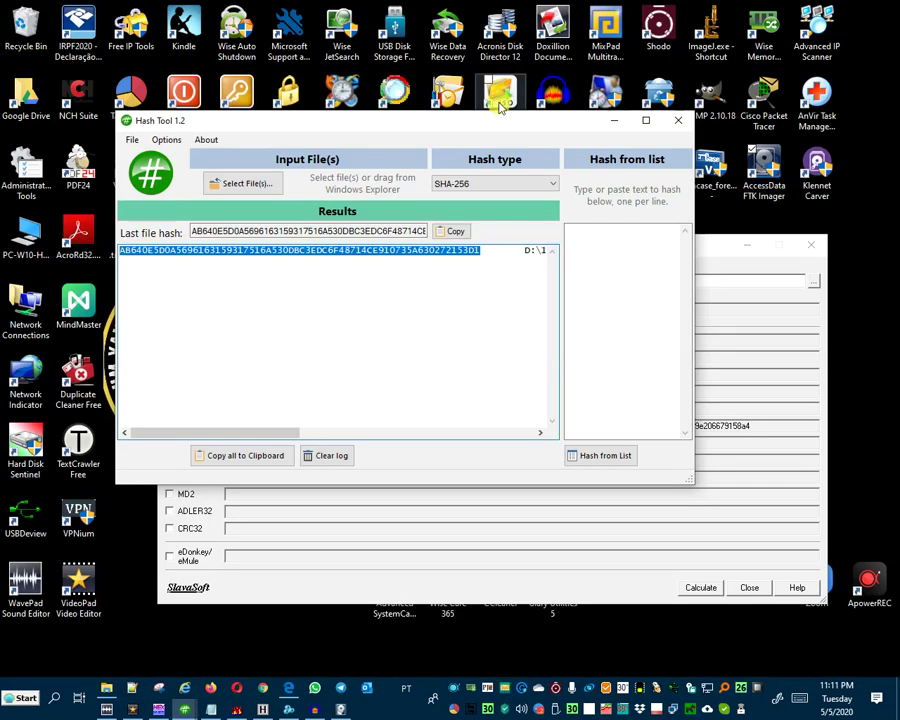
{"action": "left_click_drag", "start_coordinate": [496, 121], "coordinate": [613, 420]}
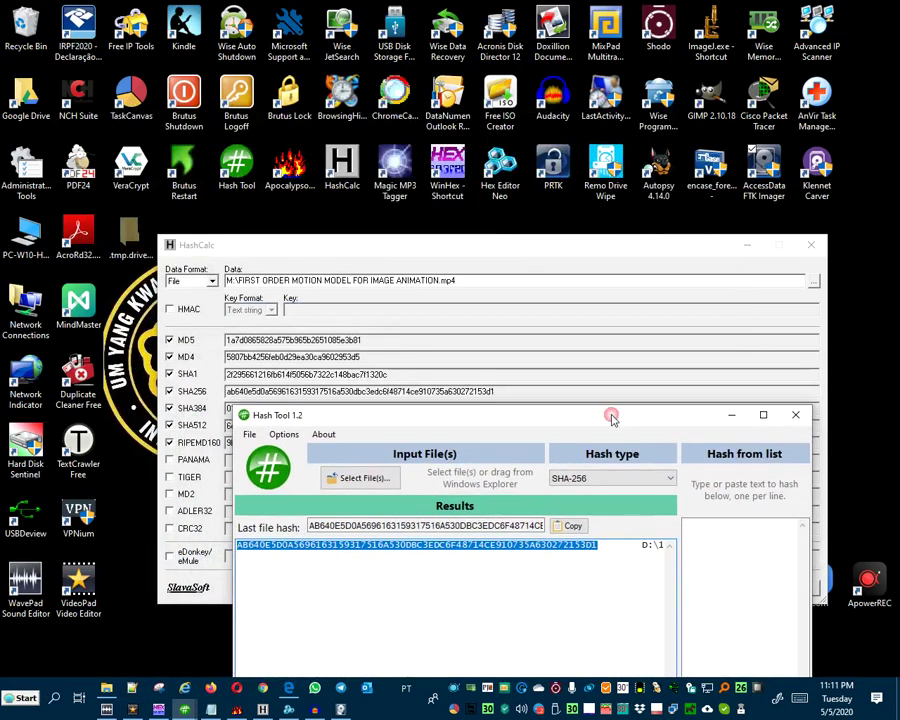
{"action": "left_click_drag", "start_coordinate": [609, 552], "coordinate": [230, 533]}
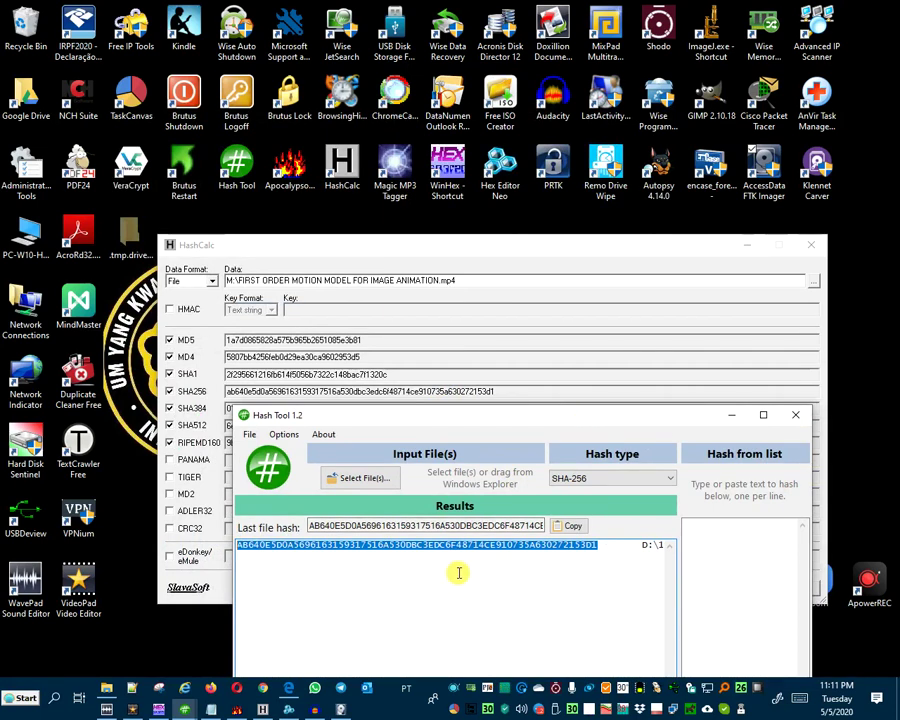
- Put away the Hash Tool and HashCalc windows, and open WinHex past its evaluation notice
{"action": "left_click", "coordinate": [731, 415]}
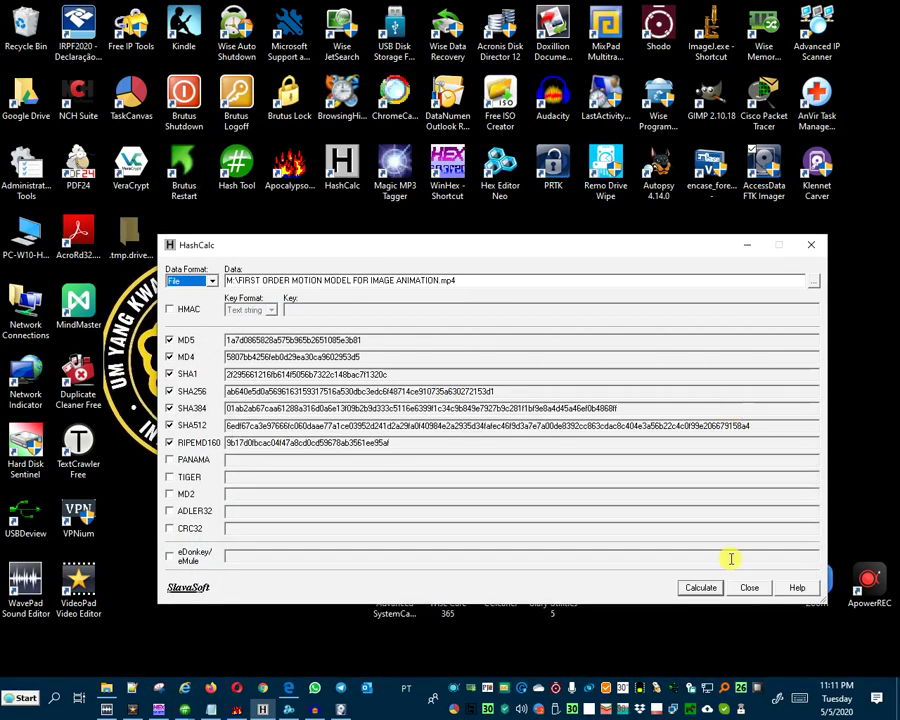
{"action": "left_click", "coordinate": [749, 588]}
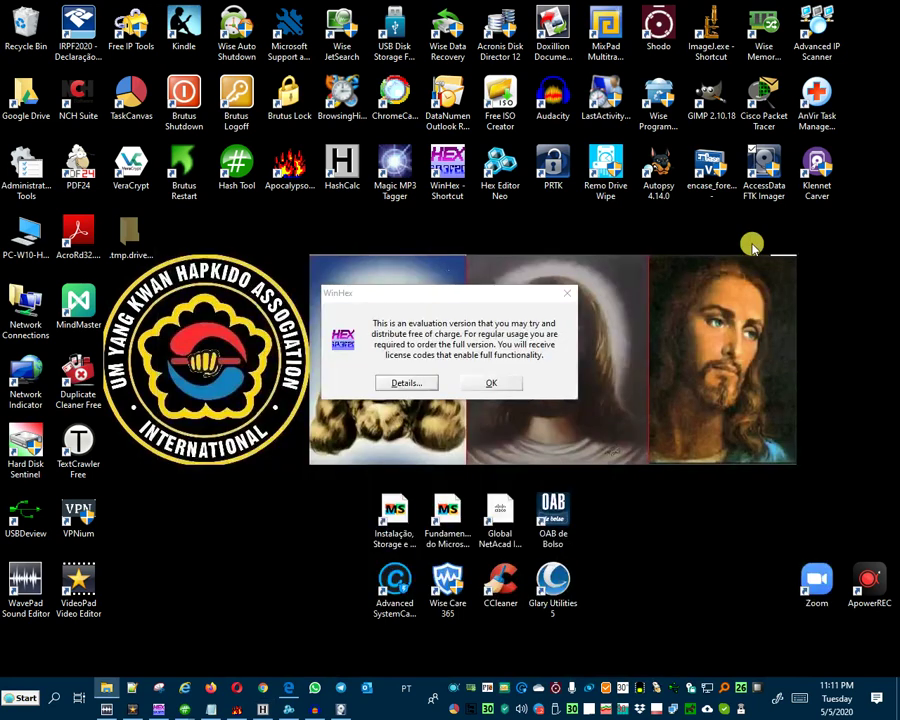
{"action": "left_click", "coordinate": [488, 383]}
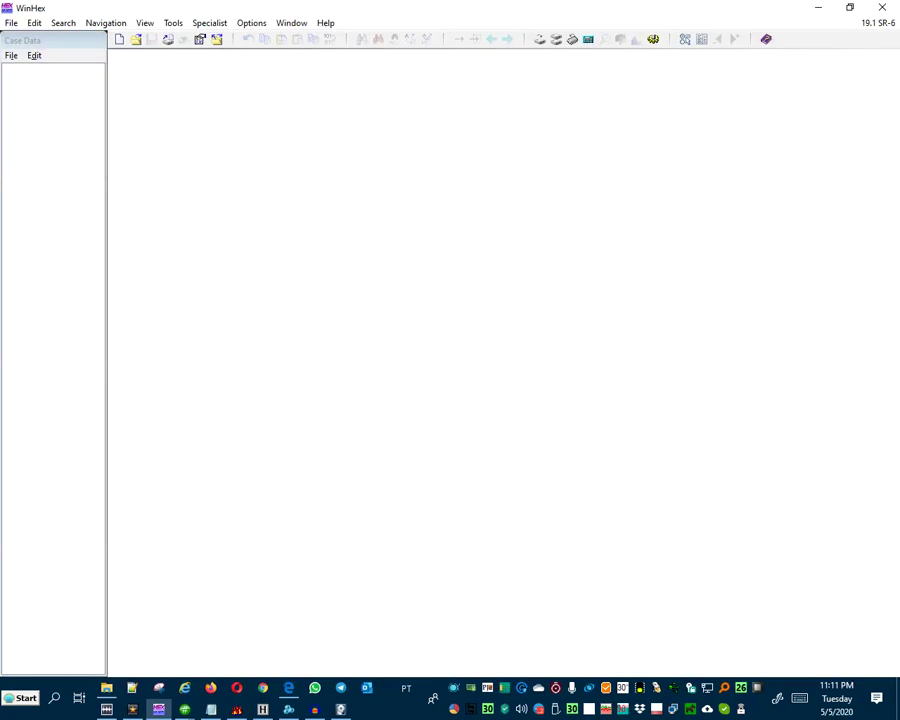
- Play FIRST ORDER MOTION MODEL FOR IMAGE ANIMATION.mp4 from the M: drive and pause it after a few seconds
{"action": "key", "text": "alt+Tab"}
{"action": "left_click_drag", "start_coordinate": [336, 48], "coordinate": [582, 10]}
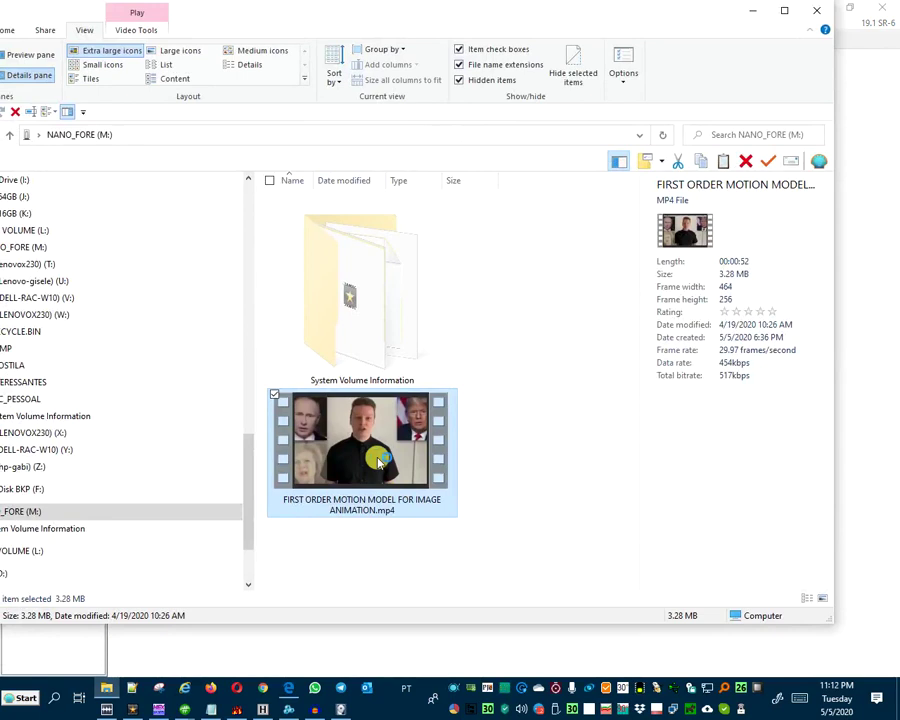
{"action": "double_click", "coordinate": [378, 462]}
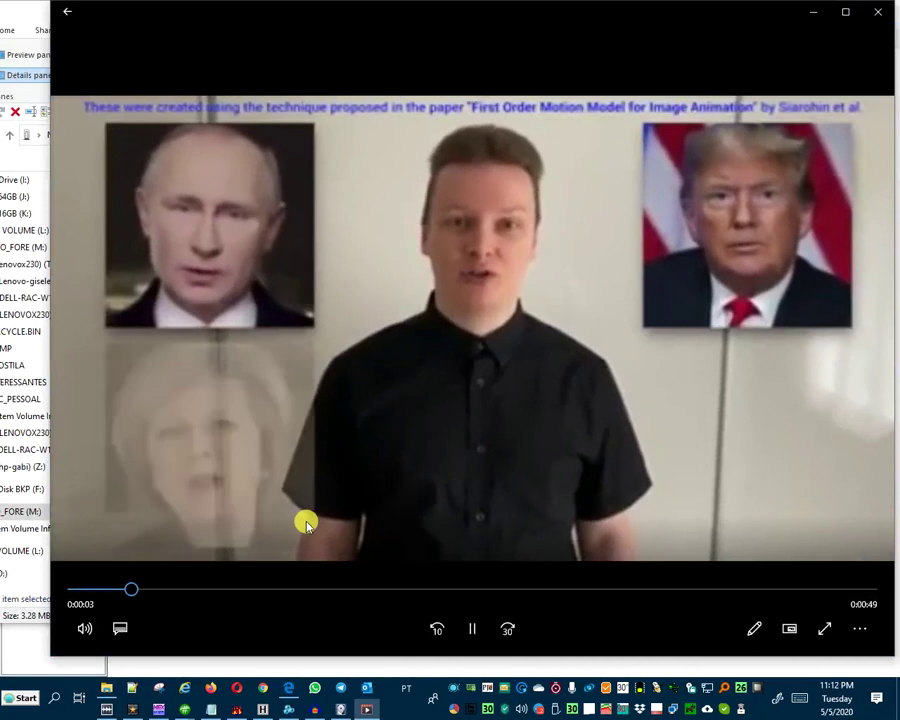
{"action": "left_click", "coordinate": [476, 628]}
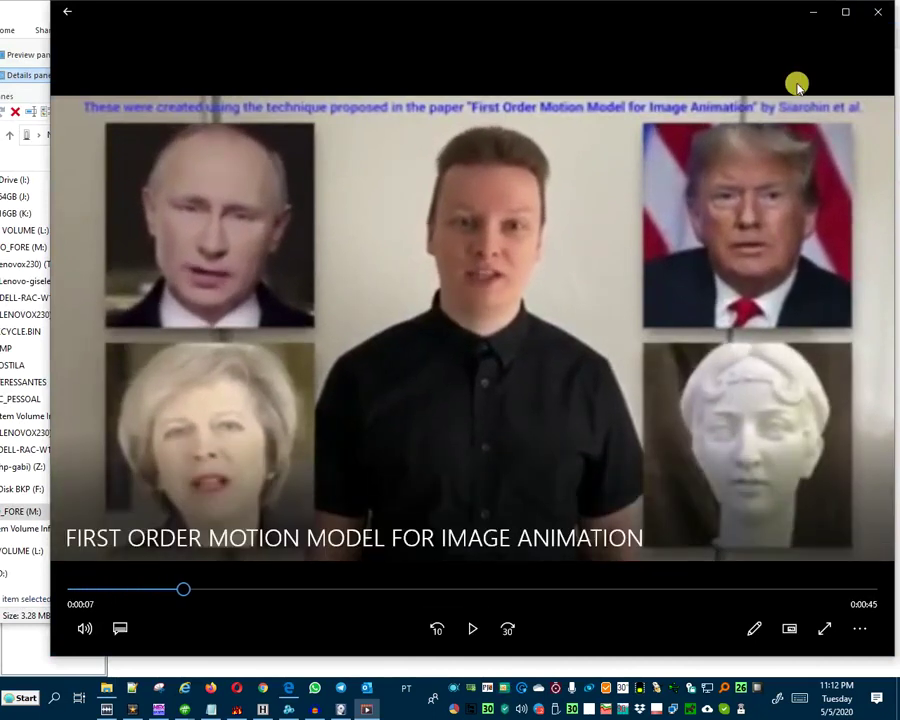
- Open the MP4 from the M: drive in WinHex and select its first 12 header bytes, offsets 0 to B
{"action": "left_click", "coordinate": [816, 11]}
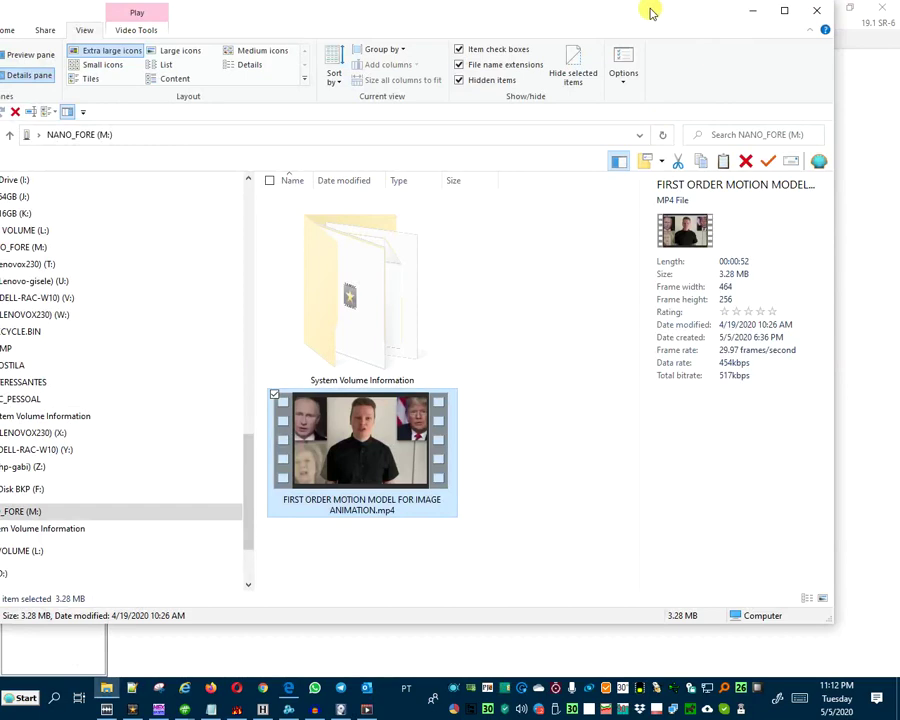
{"action": "left_click_drag", "start_coordinate": [651, 12], "coordinate": [0, 18]}
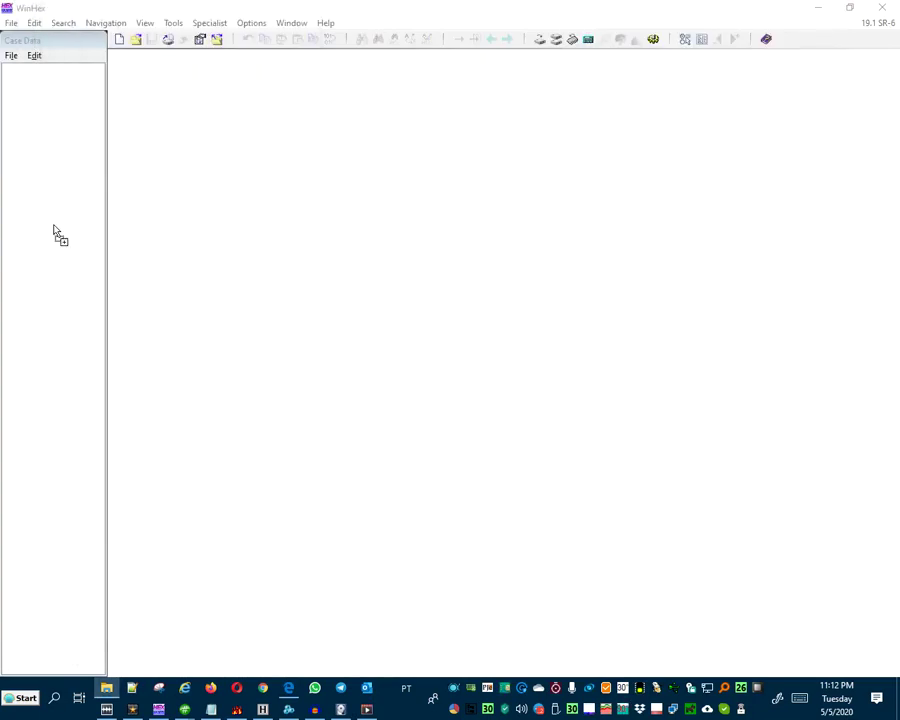
{"action": "left_click_drag", "start_coordinate": [223, 145], "coordinate": [224, 143]}
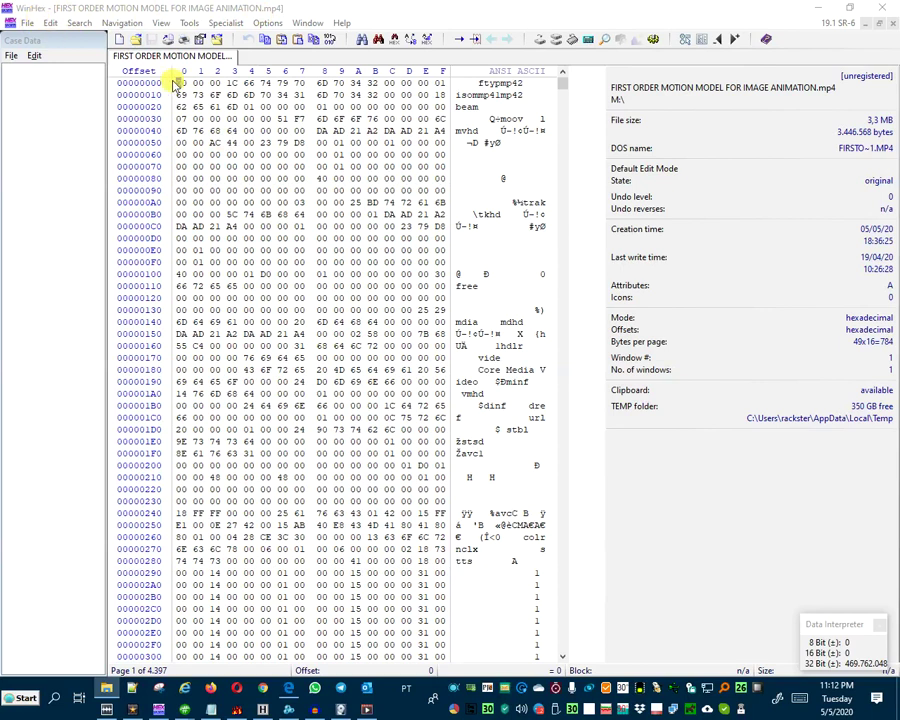
{"action": "left_click_drag", "start_coordinate": [180, 84], "coordinate": [370, 90]}
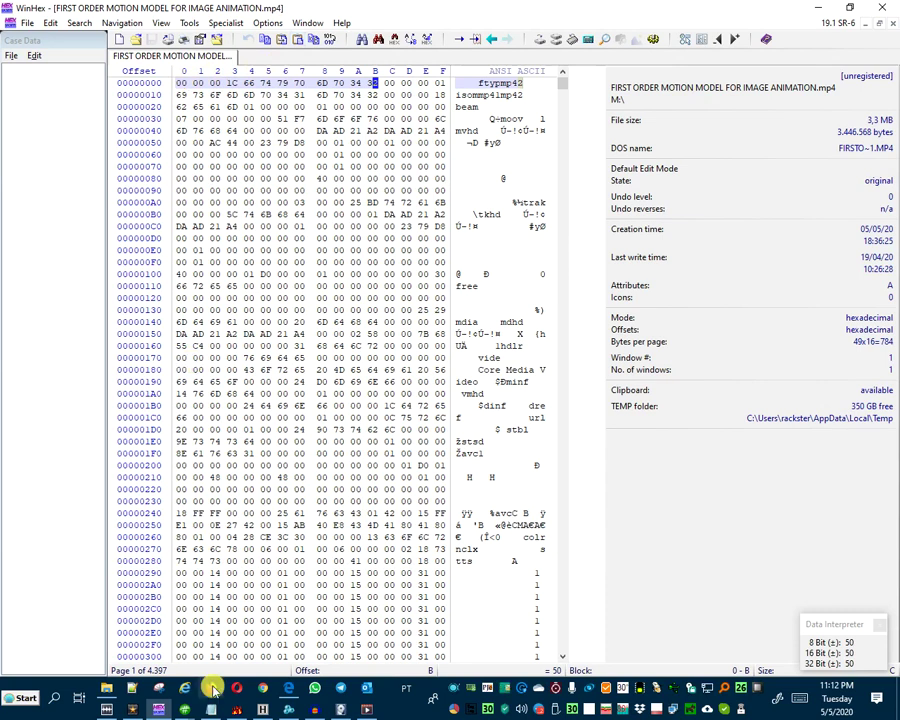
{"action": "left_click", "coordinate": [289, 690]}
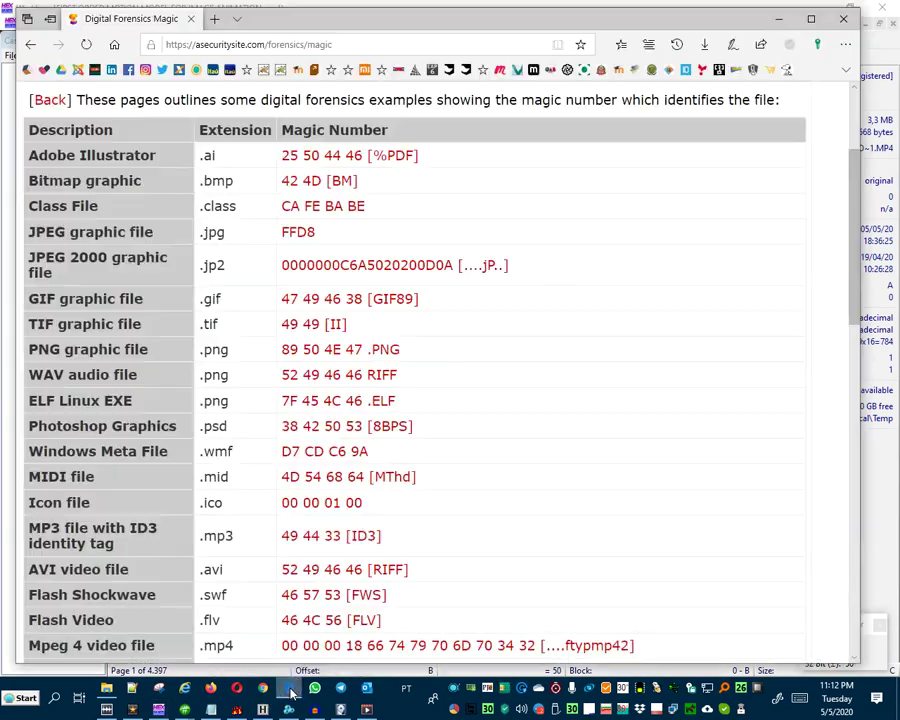
{"action": "left_click", "coordinate": [820, 22]}
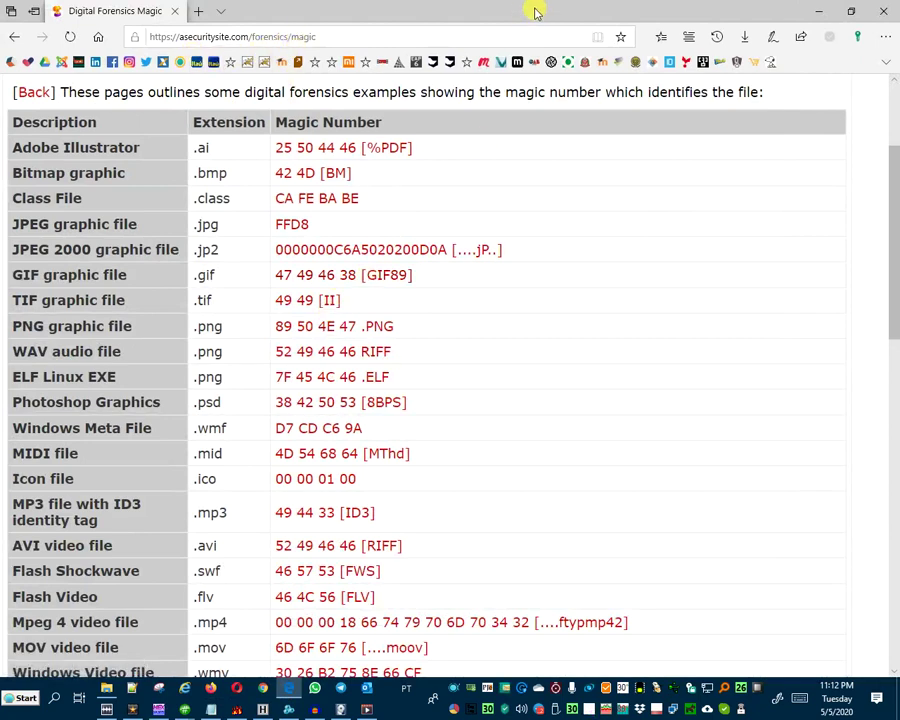
{"action": "scroll", "coordinate": [170, 275], "scroll_direction": "down", "scroll_amount": 5}
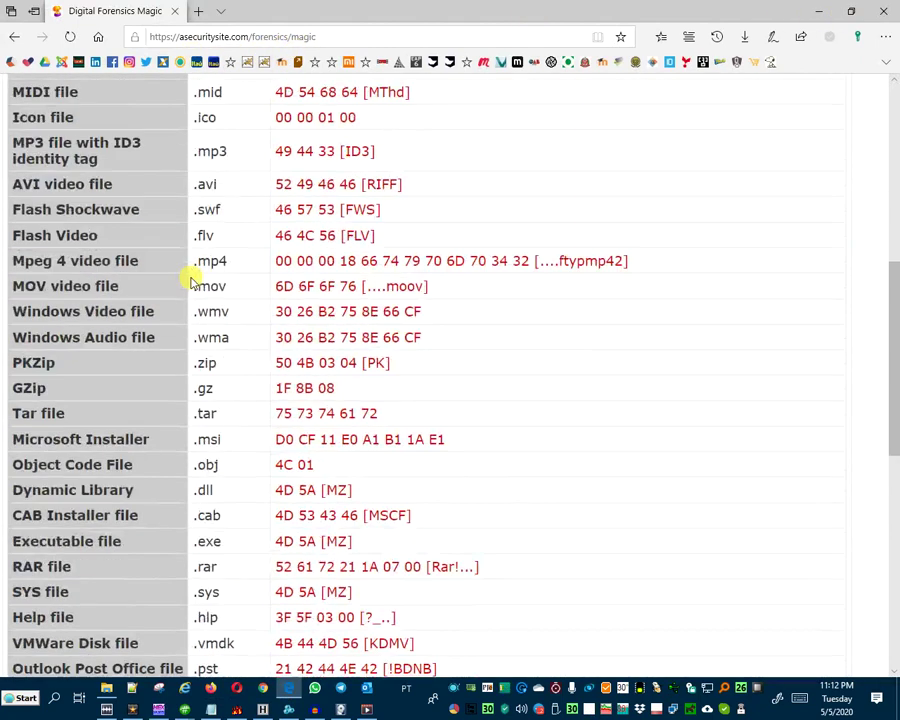
{"action": "scroll", "coordinate": [191, 278], "scroll_direction": "up", "scroll_amount": 1}
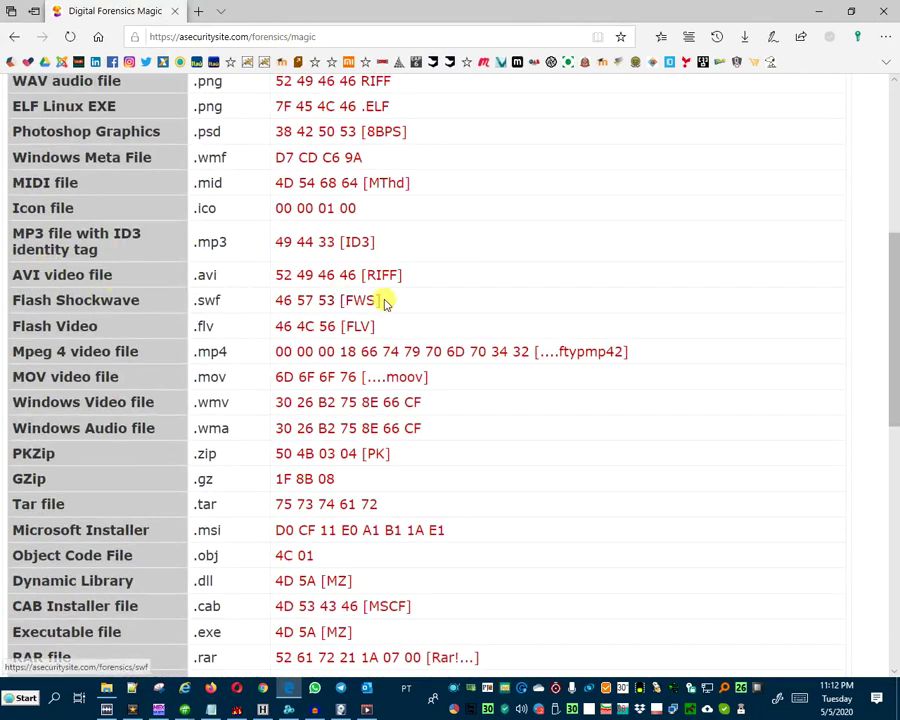
{"action": "scroll", "coordinate": [215, 347], "scroll_direction": "up", "scroll_amount": 5}
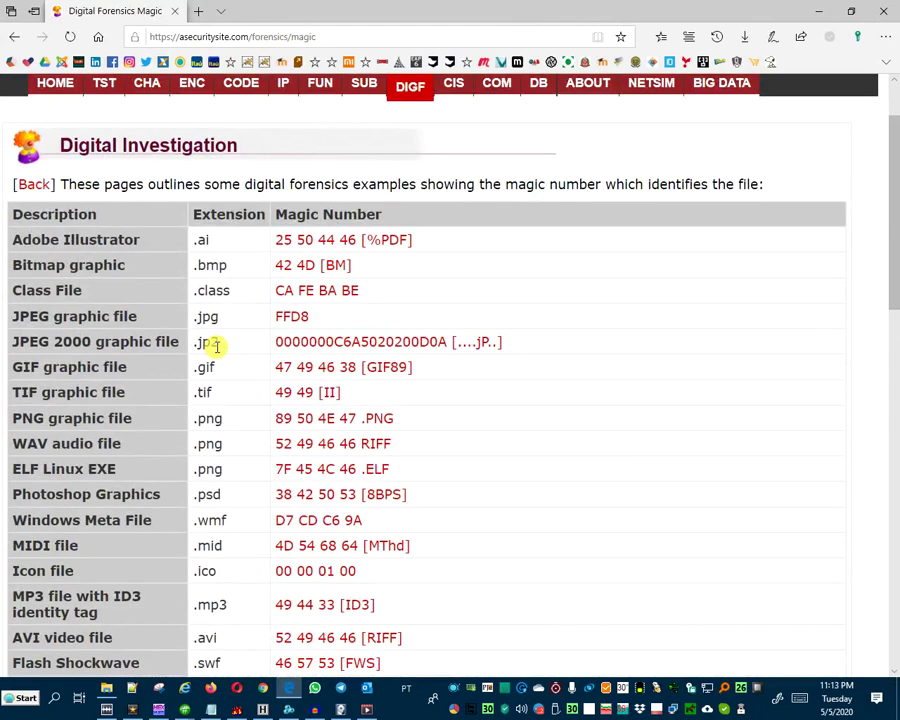
{"action": "scroll", "coordinate": [215, 345], "scroll_direction": "down", "scroll_amount": 1}
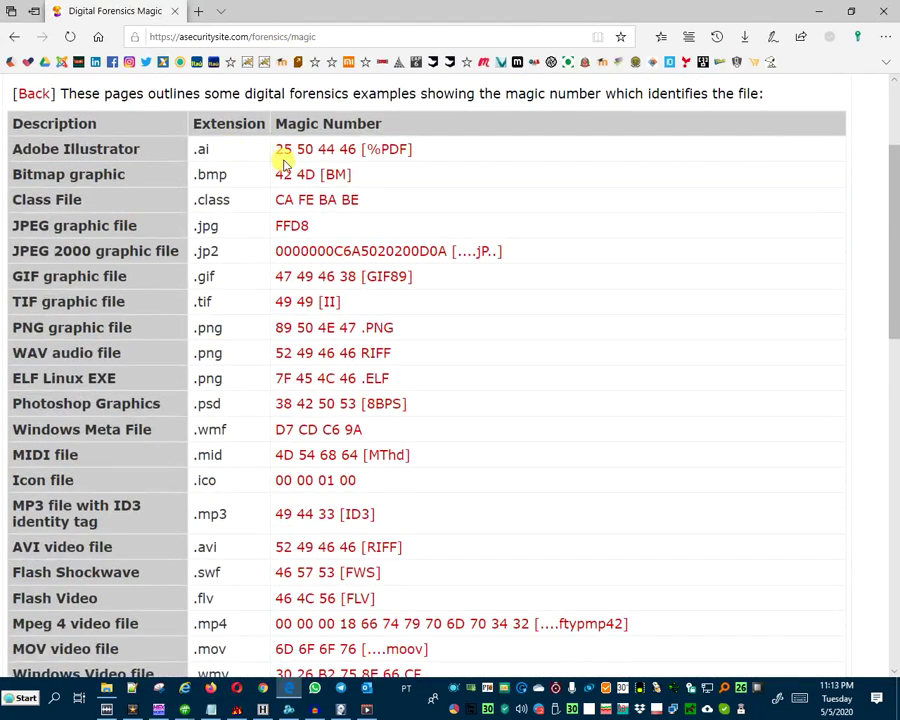
{"action": "scroll", "coordinate": [440, 500], "scroll_direction": "down", "scroll_amount": 1}
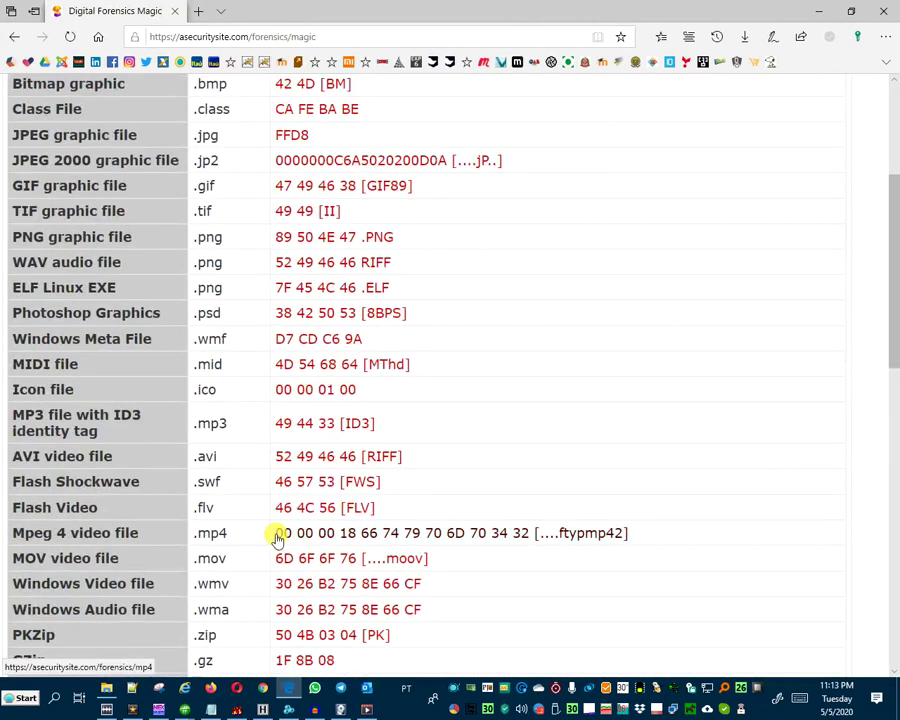
{"action": "left_click_drag", "start_coordinate": [270, 537], "coordinate": [508, 542]}
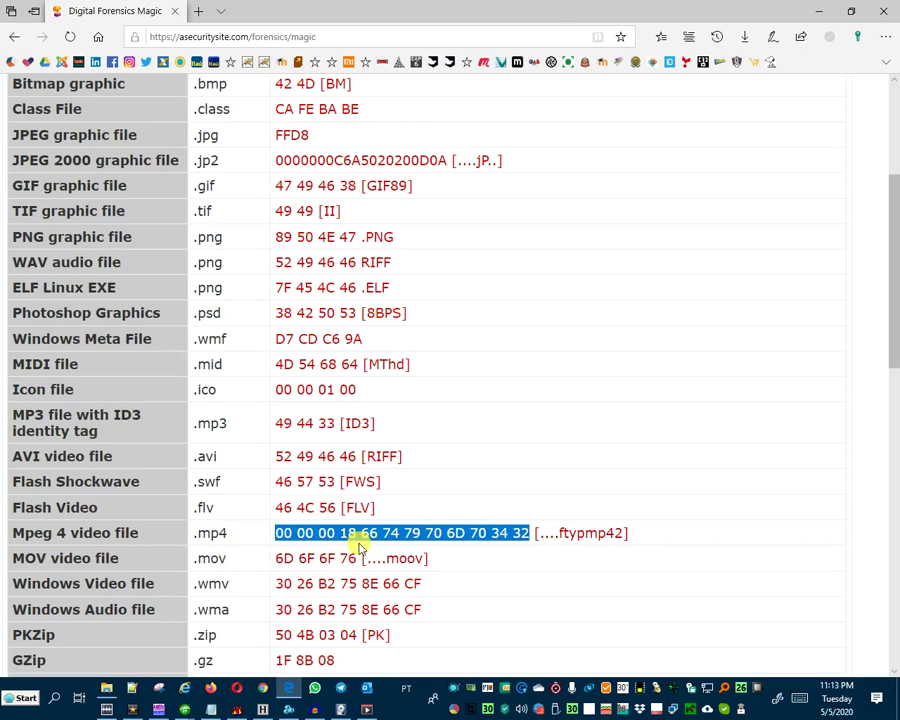
- Move the restored browser window below WinHex's first hex rows and select the header bytes 66 74 79 70 6D 70 34 in WinHex
{"action": "left_click", "coordinate": [853, 12]}
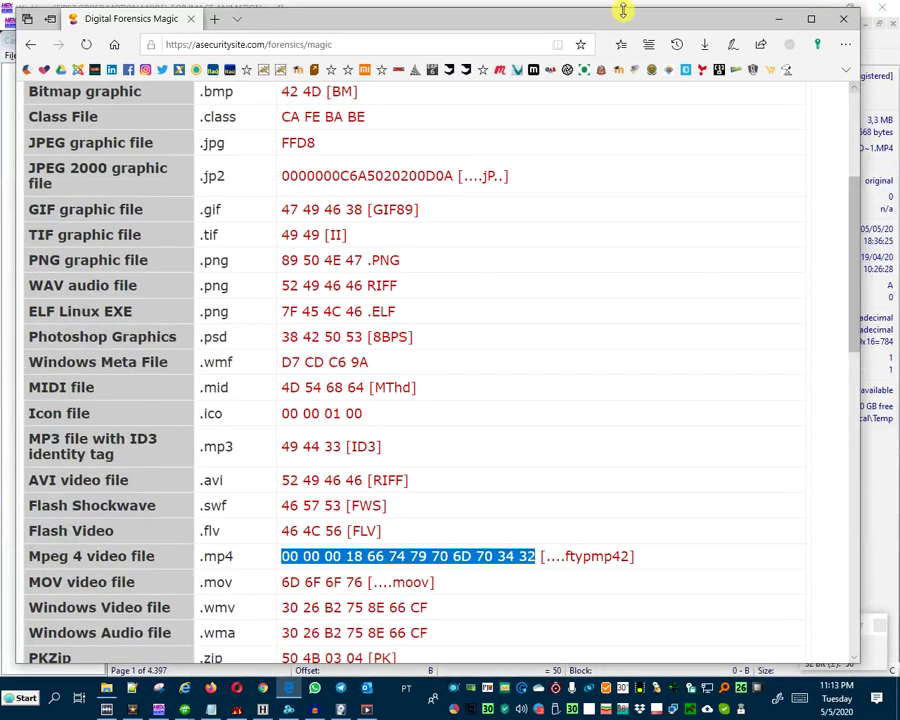
{"action": "scroll", "coordinate": [690, 230], "scroll_direction": "down", "scroll_amount": 3}
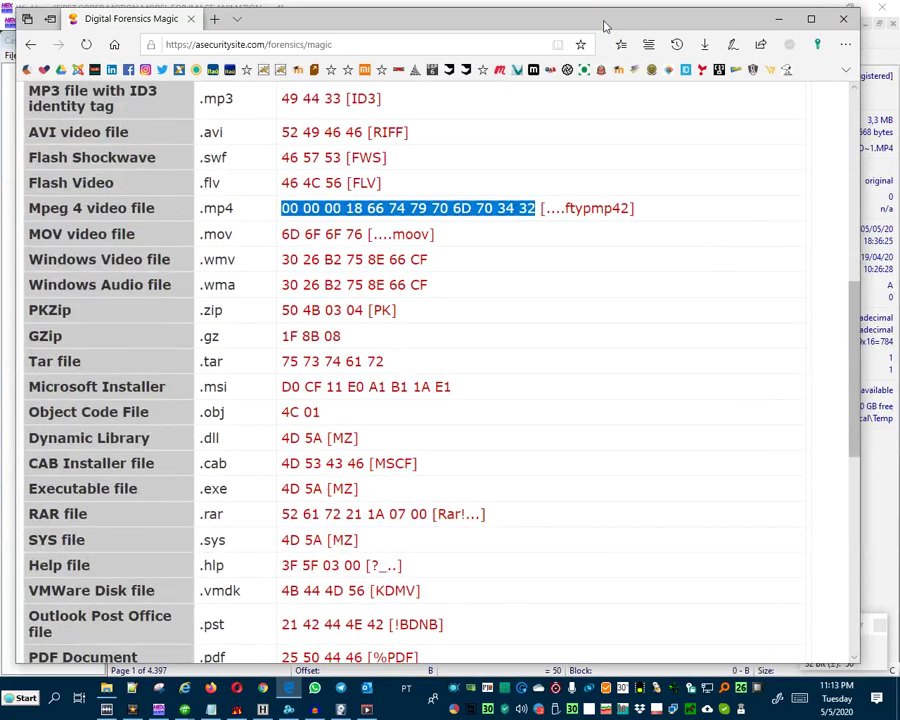
{"action": "left_click_drag", "start_coordinate": [604, 25], "coordinate": [610, 145]}
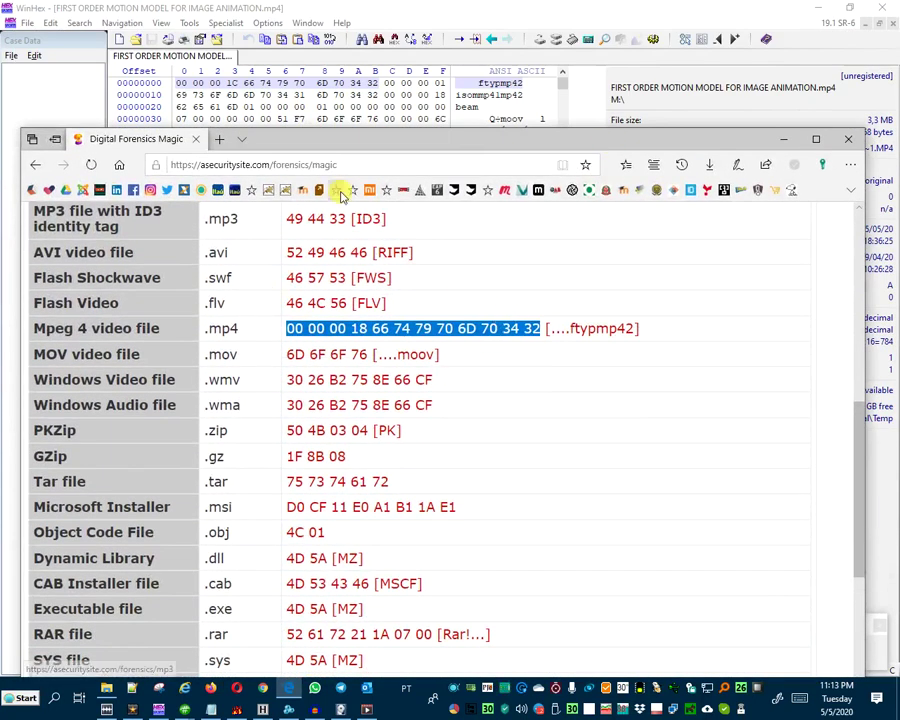
{"action": "left_click", "coordinate": [240, 84]}
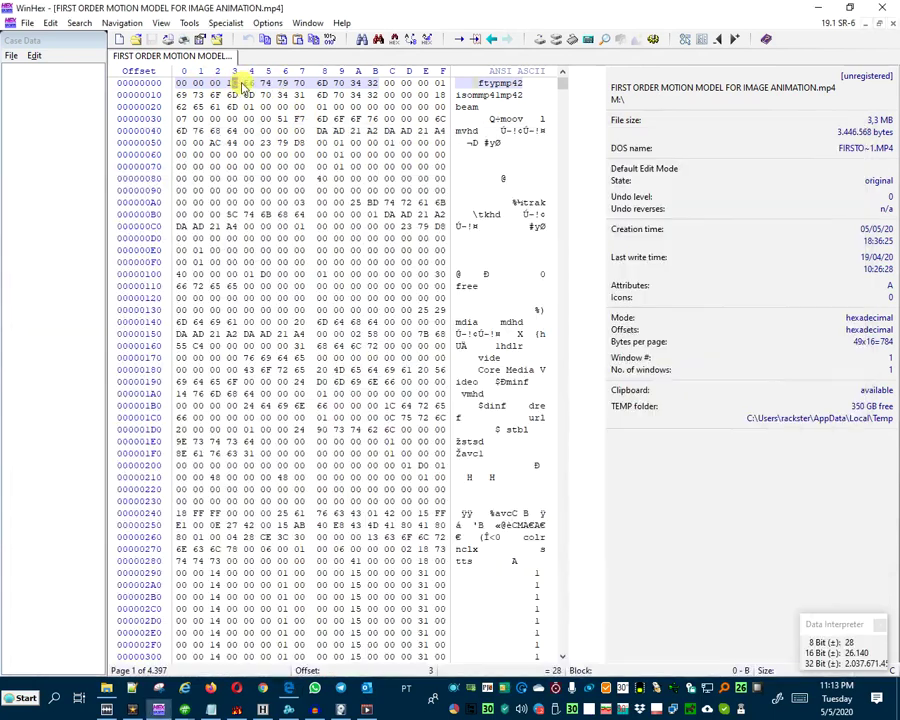
{"action": "left_click_drag", "start_coordinate": [250, 83], "coordinate": [338, 86]}
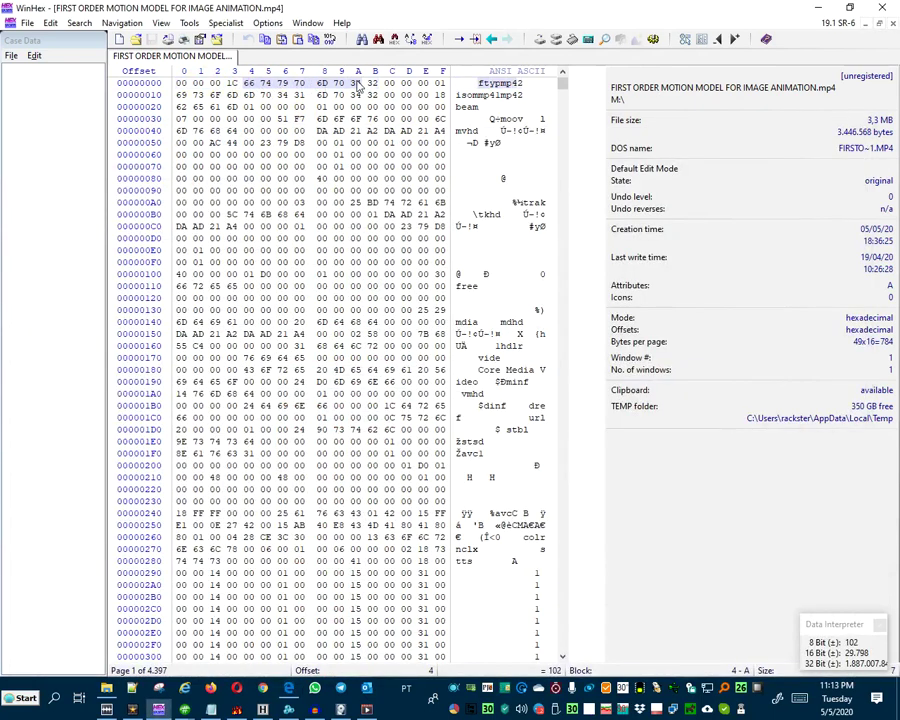
{"action": "left_click", "coordinate": [268, 710]}
{"action": "left_click", "coordinate": [746, 246]}
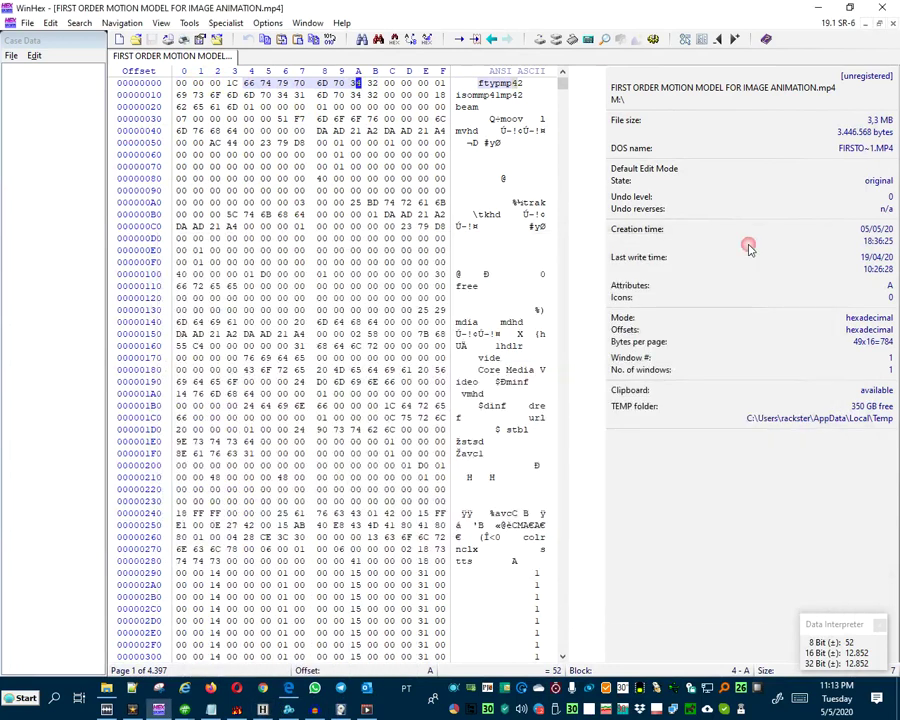
{"action": "left_click", "coordinate": [364, 708]}
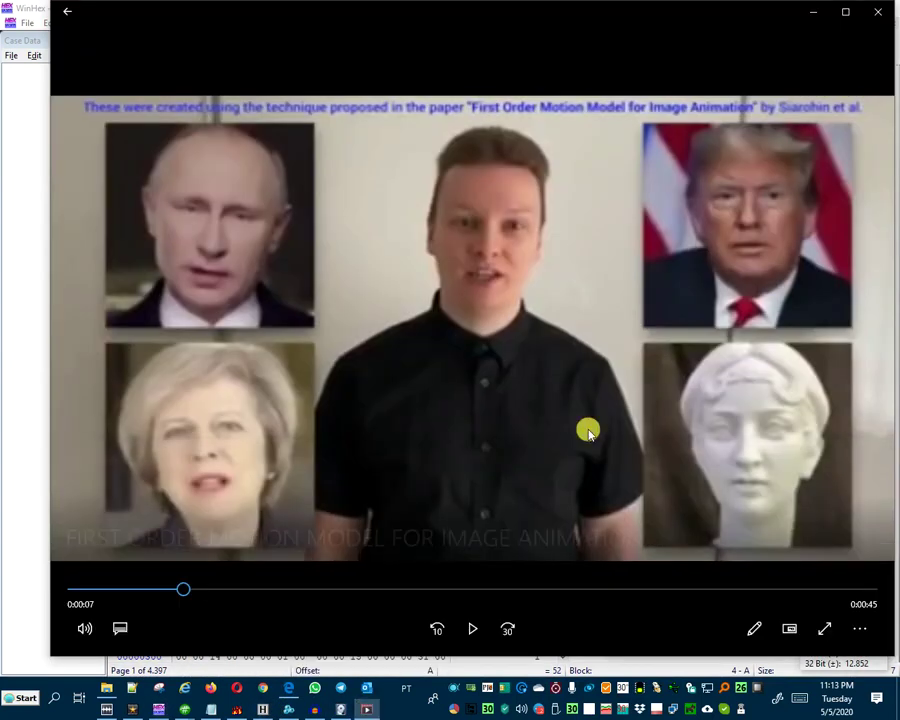
{"action": "left_click", "coordinate": [810, 13]}
{"action": "mouse_move", "coordinate": [207, 710]}
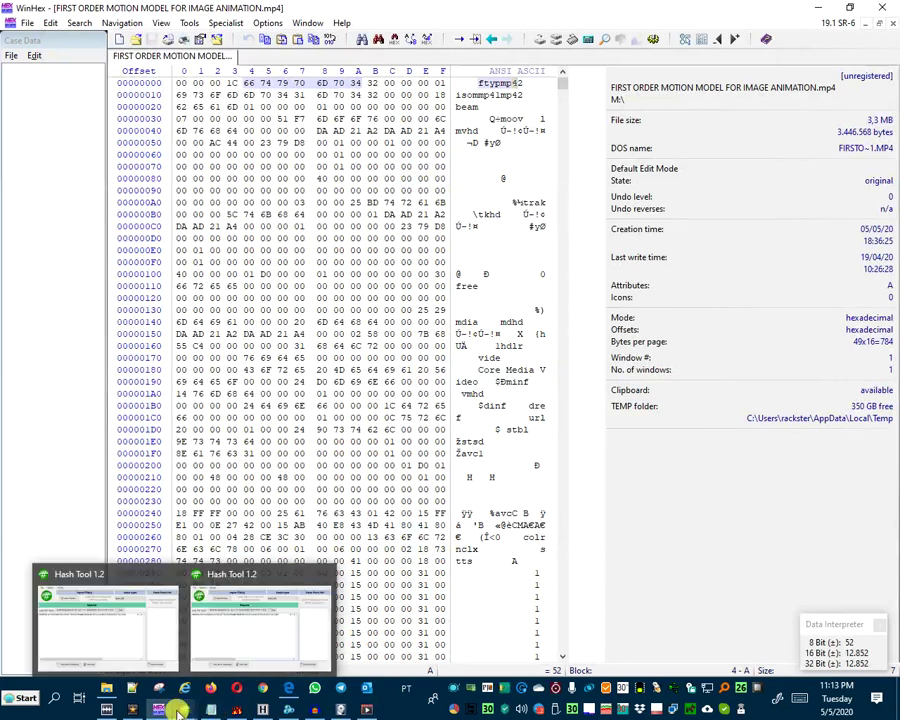
{"action": "mouse_move", "coordinate": [266, 708]}
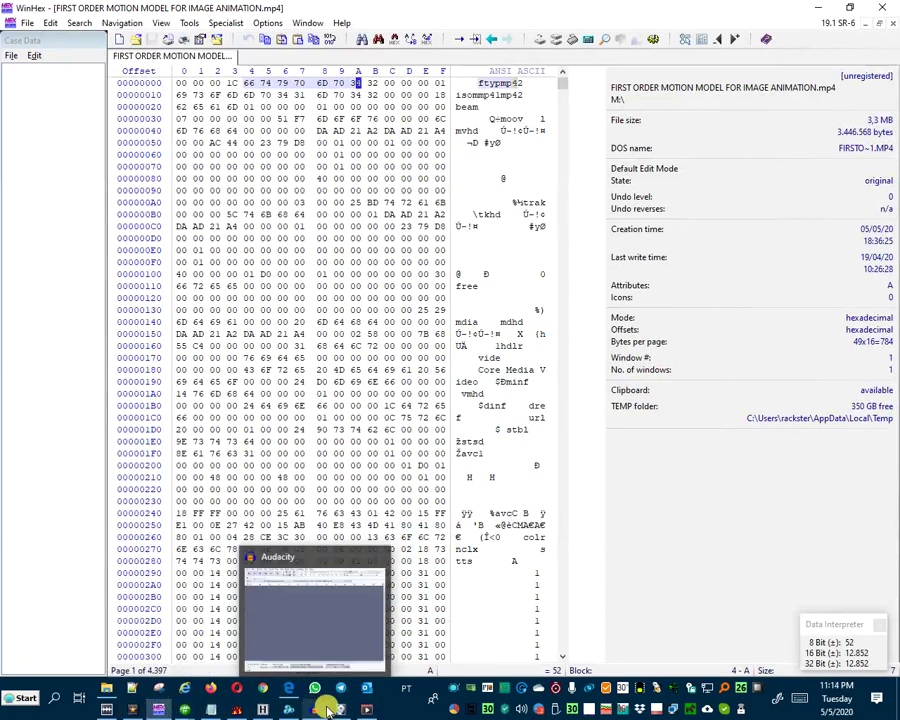
{"action": "mouse_move", "coordinate": [337, 708]}
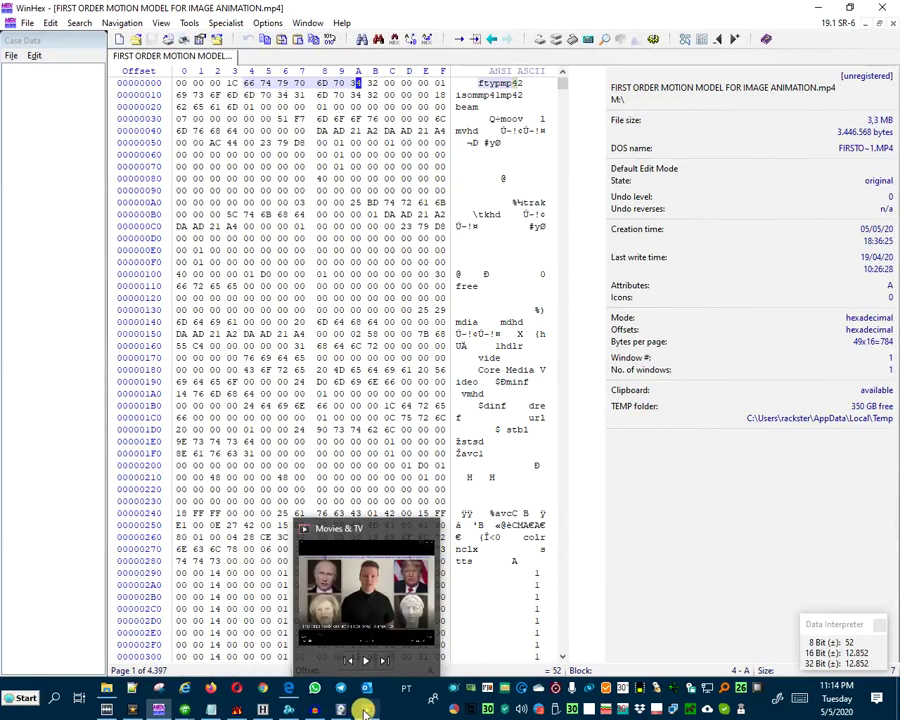
{"action": "left_click", "coordinate": [291, 710]}
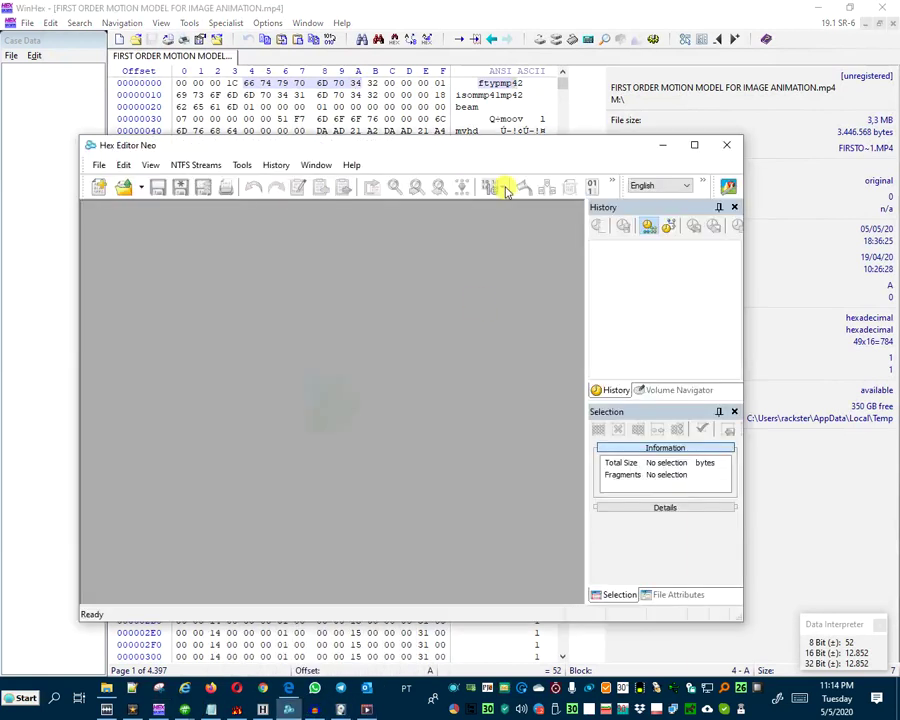
{"action": "left_click", "coordinate": [662, 146]}
{"action": "mouse_move", "coordinate": [340, 706]}
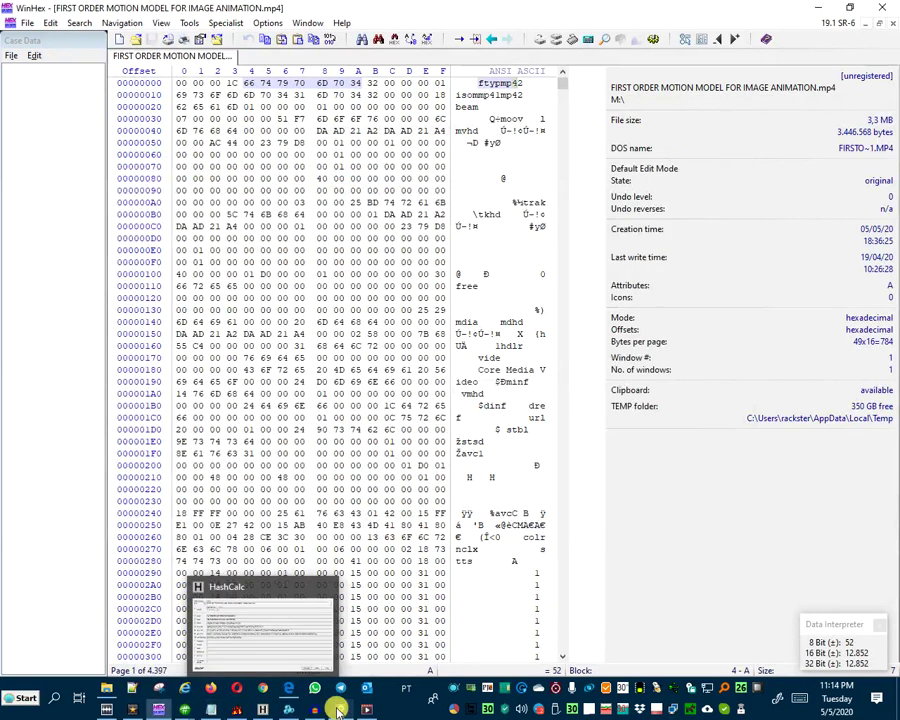
{"action": "mouse_move", "coordinate": [271, 708]}
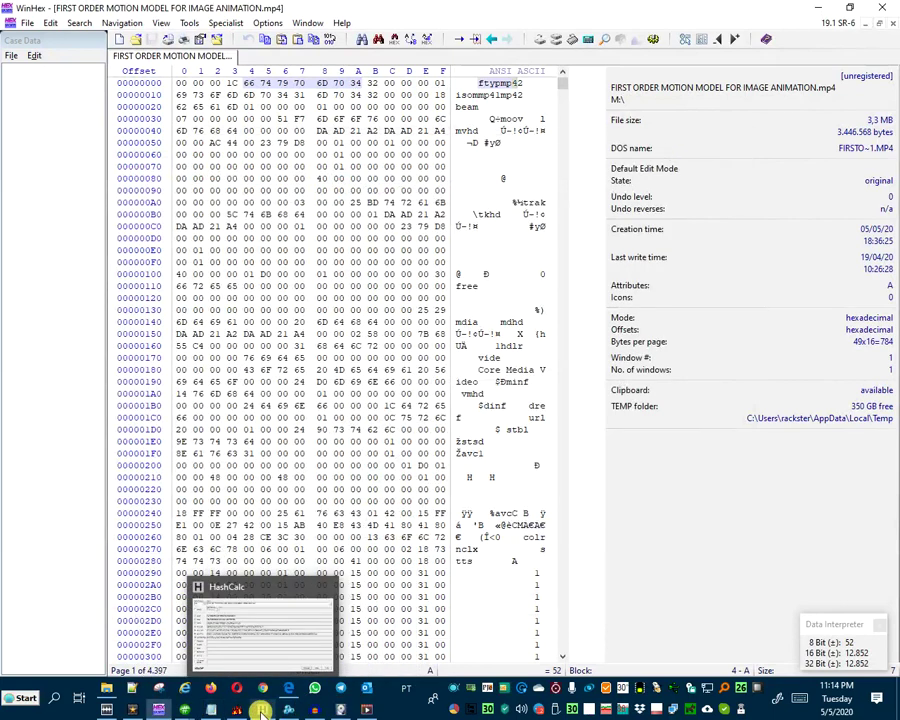
{"action": "mouse_move", "coordinate": [155, 710]}
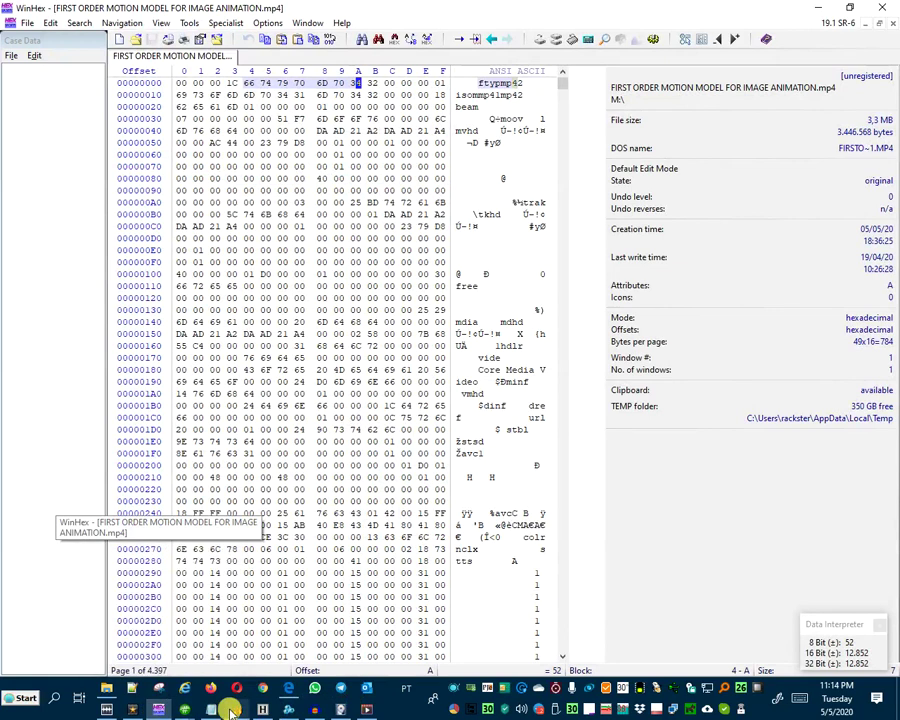
- Arrange the magic number page above a restored WinHex window so both can be compared at once
{"action": "left_click", "coordinate": [288, 688]}
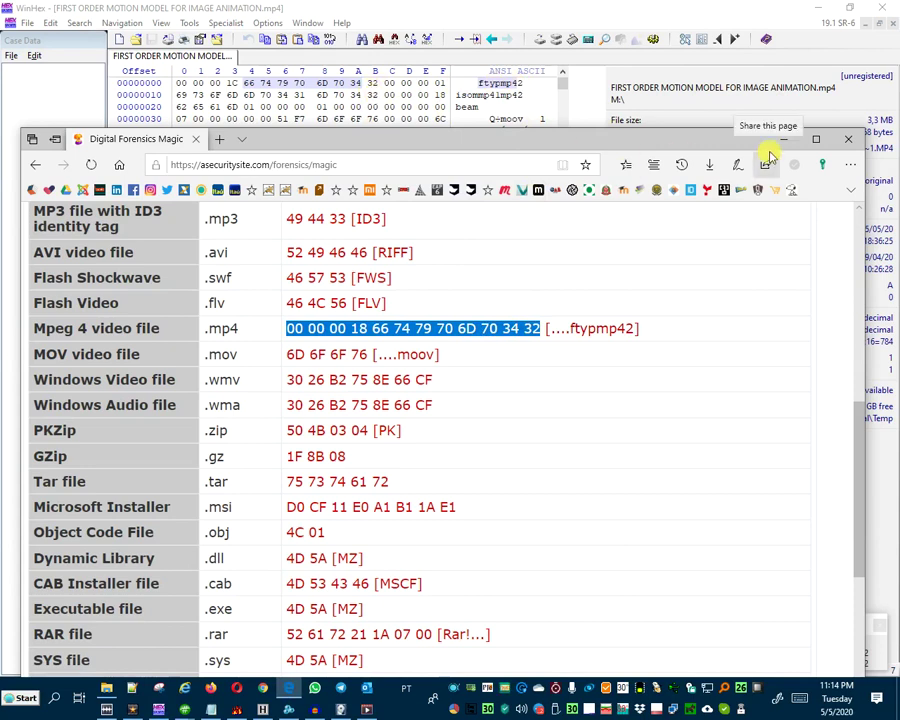
{"action": "left_click", "coordinate": [853, 10]}
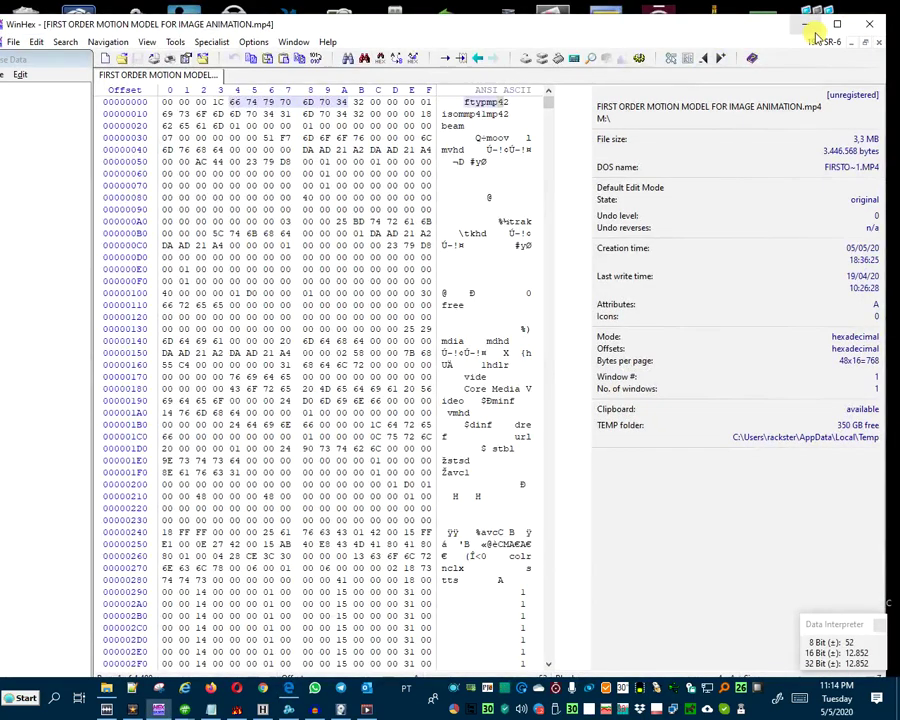
{"action": "left_click_drag", "start_coordinate": [666, 18], "coordinate": [643, 380]}
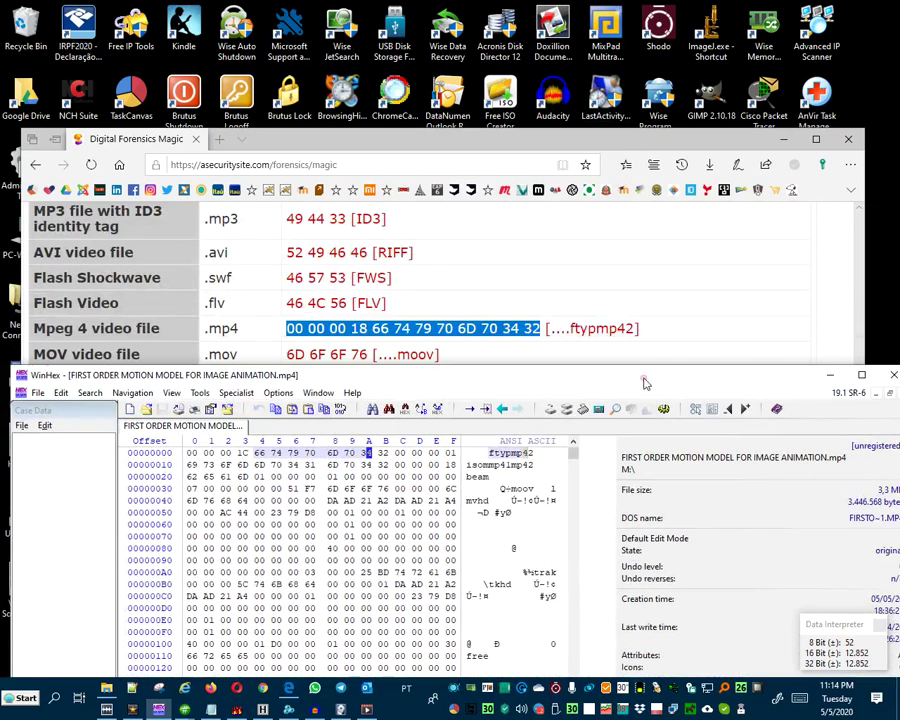
{"action": "left_click", "coordinate": [585, 95]}
{"action": "left_click_drag", "start_coordinate": [585, 95], "coordinate": [588, 34]}
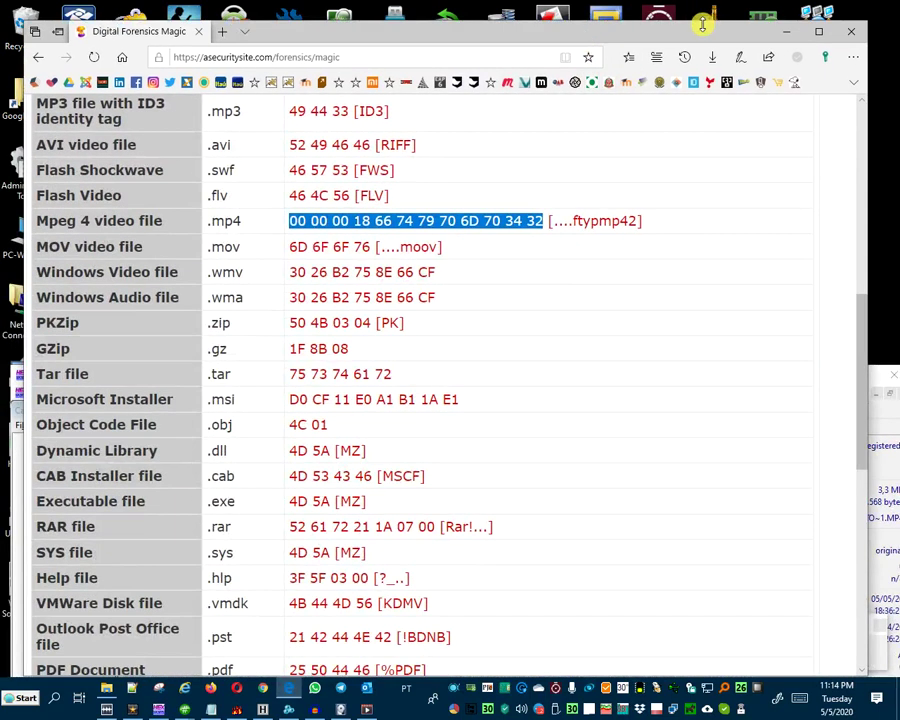
{"action": "left_click_drag", "start_coordinate": [702, 24], "coordinate": [683, 28]}
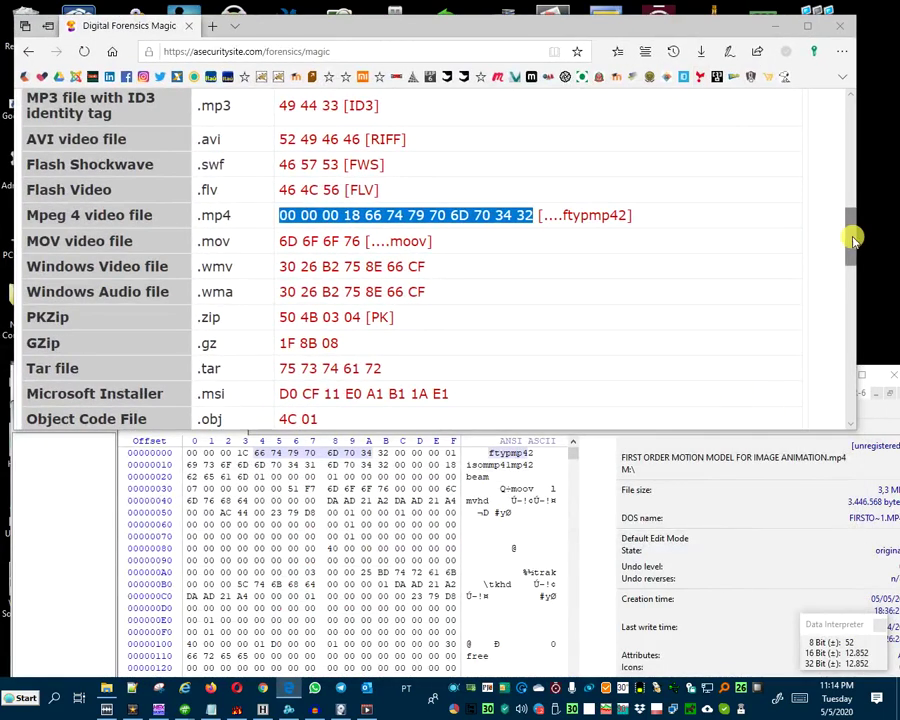
{"action": "scroll", "coordinate": [853, 238], "scroll_direction": "down", "scroll_amount": 2}
{"action": "left_click_drag", "start_coordinate": [677, 28], "coordinate": [681, 14]}
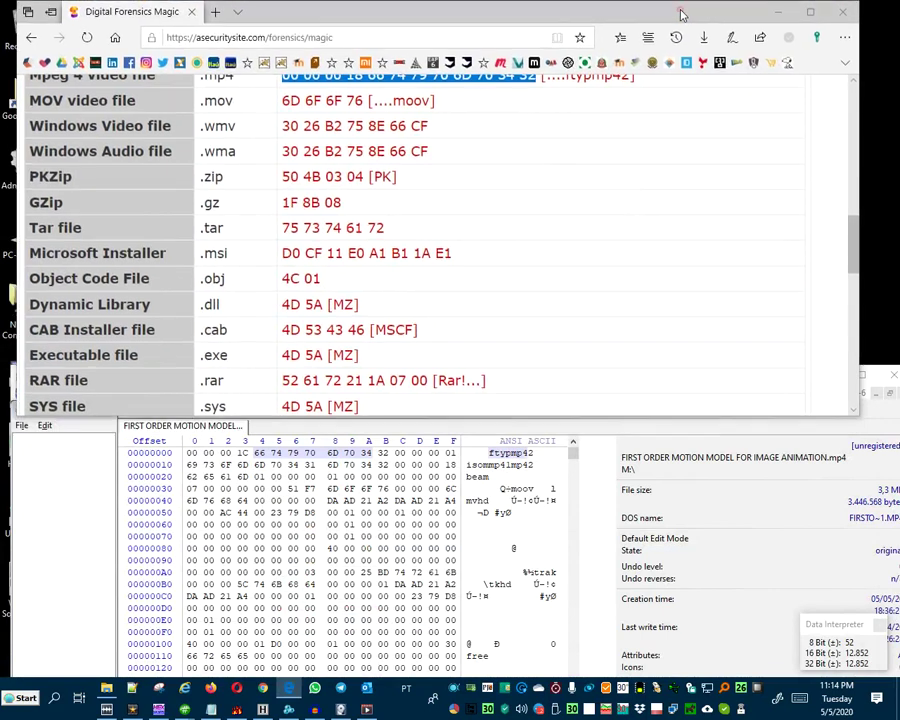
- Select the header bytes 66 74 79 70 6D 70 34 32 at offsets 4 to B in WinHex to compare with the .mp4 magic number
{"action": "left_click", "coordinate": [386, 453]}
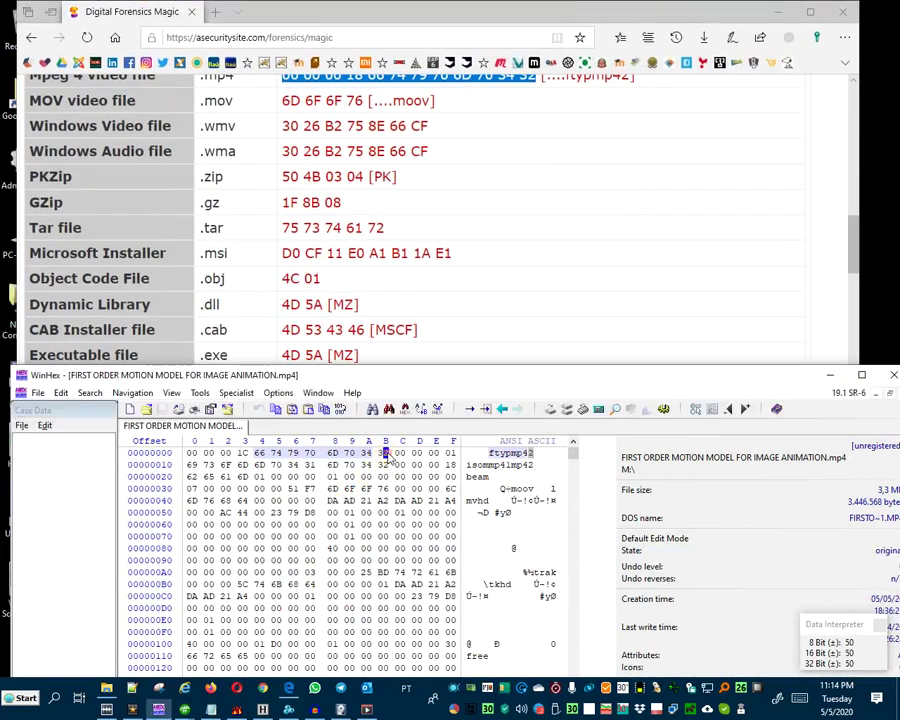
{"action": "left_click", "coordinate": [261, 453]}
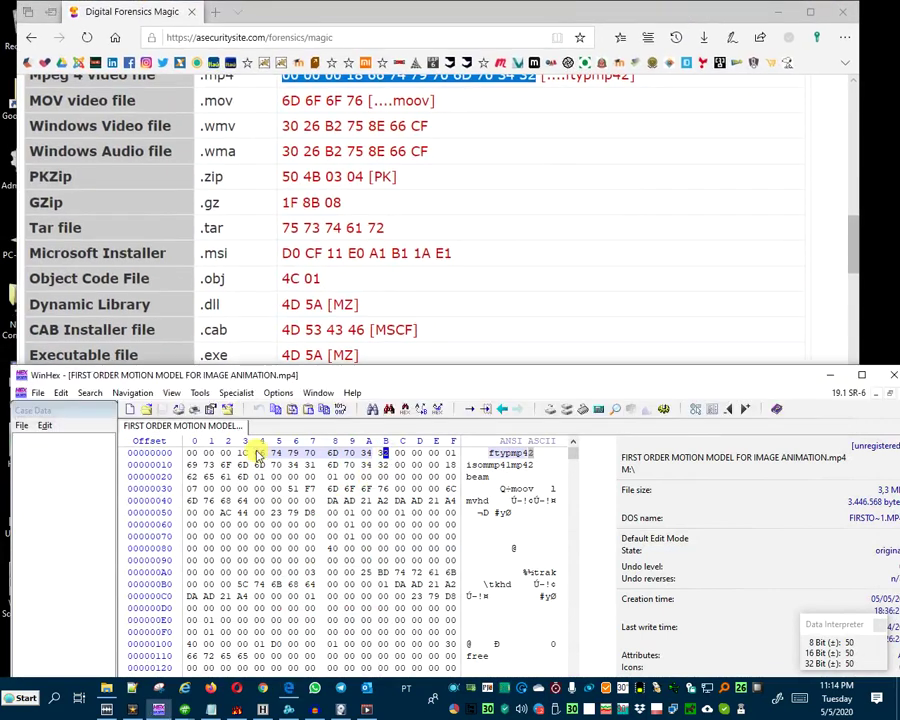
{"action": "left_click", "coordinate": [390, 455]}
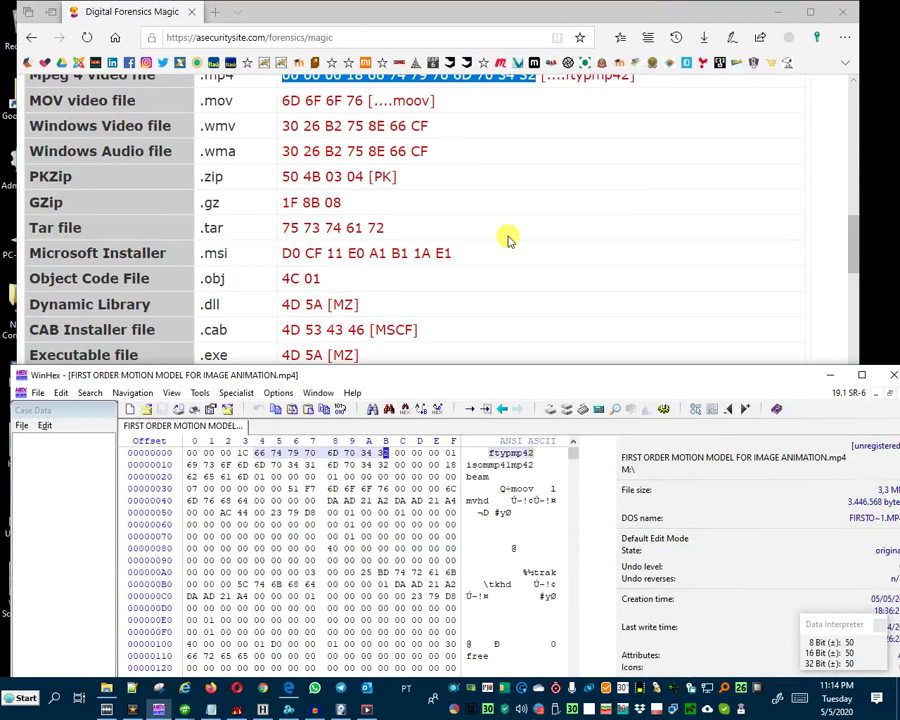
- Open FIRST ORDER MOTION MODEL FOR IMAGE ANIMATION.mp4 in Hex Editor Neo and select header bytes 66 74 79 70 6d 70 34 32 at offsets 4 to 0b
{"action": "scroll", "coordinate": [508, 237], "scroll_direction": "up", "scroll_amount": 1}
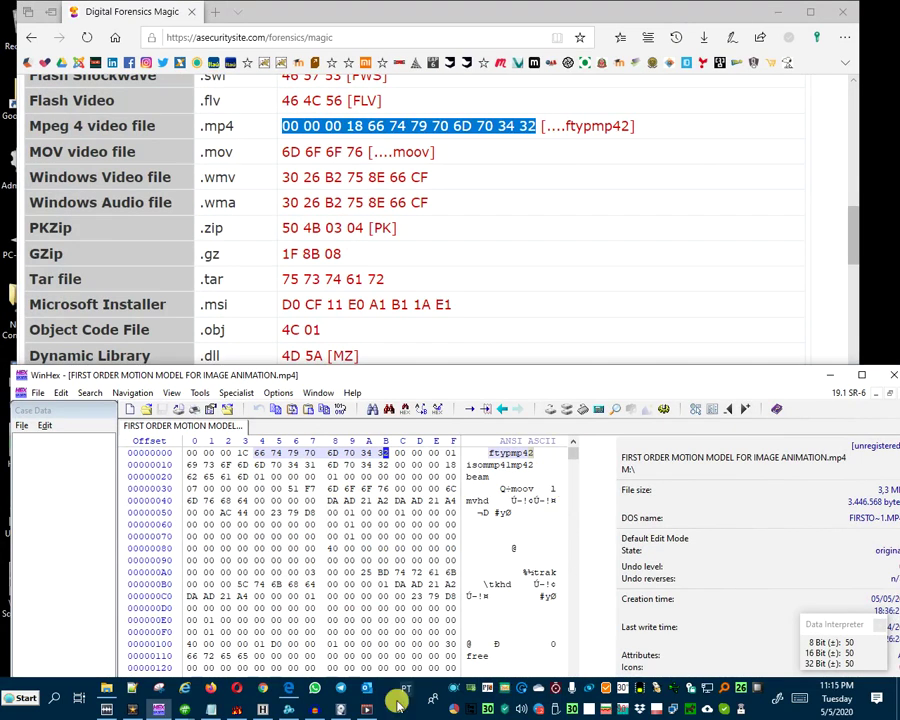
{"action": "left_click", "coordinate": [289, 709]}
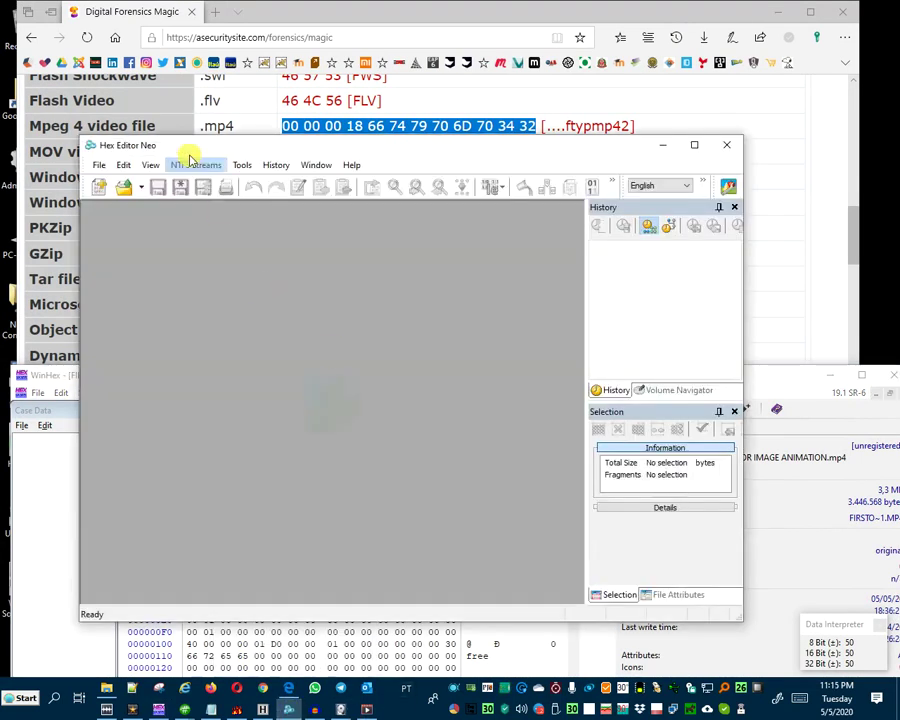
{"action": "left_click", "coordinate": [214, 287]}
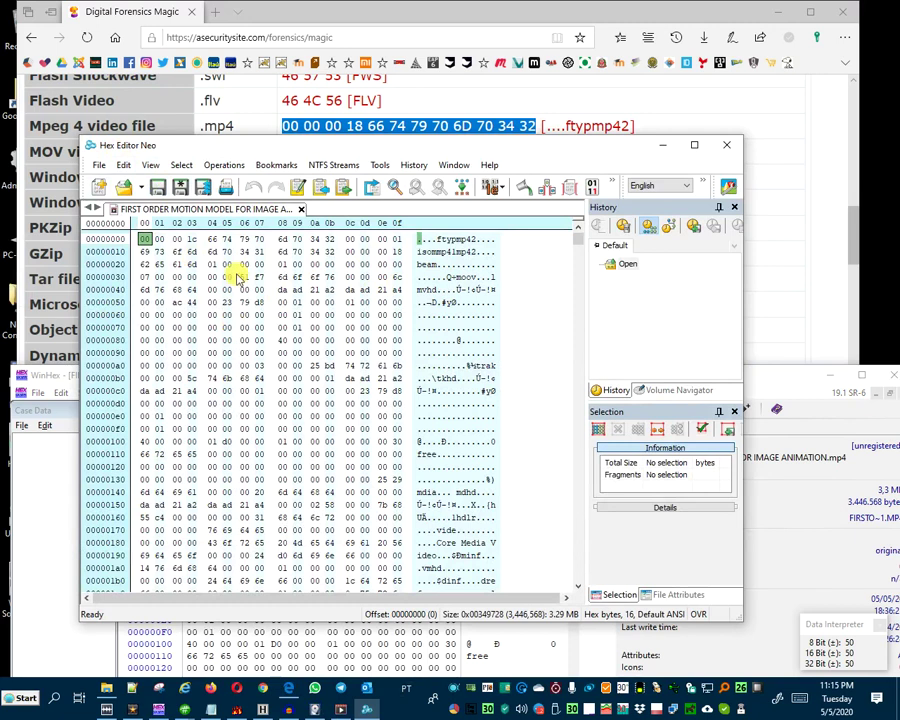
{"action": "left_click_drag", "start_coordinate": [211, 240], "coordinate": [338, 247]}
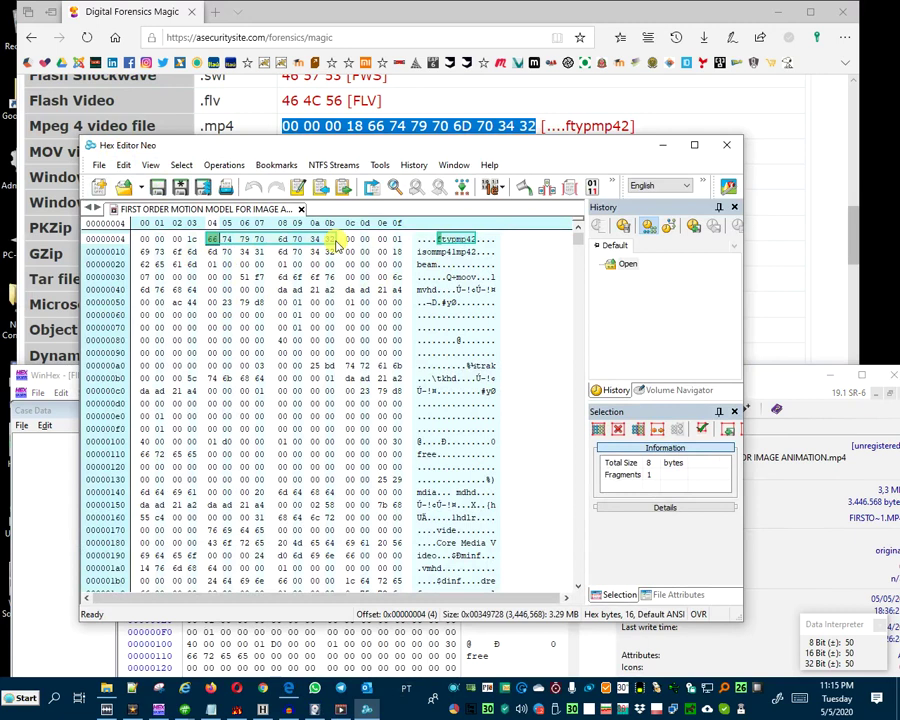
- Switch to FTK Imager and add the logical drive M:\ - NANO_FORE [FAT] as an evidence item
{"action": "left_click", "coordinate": [312, 710]}
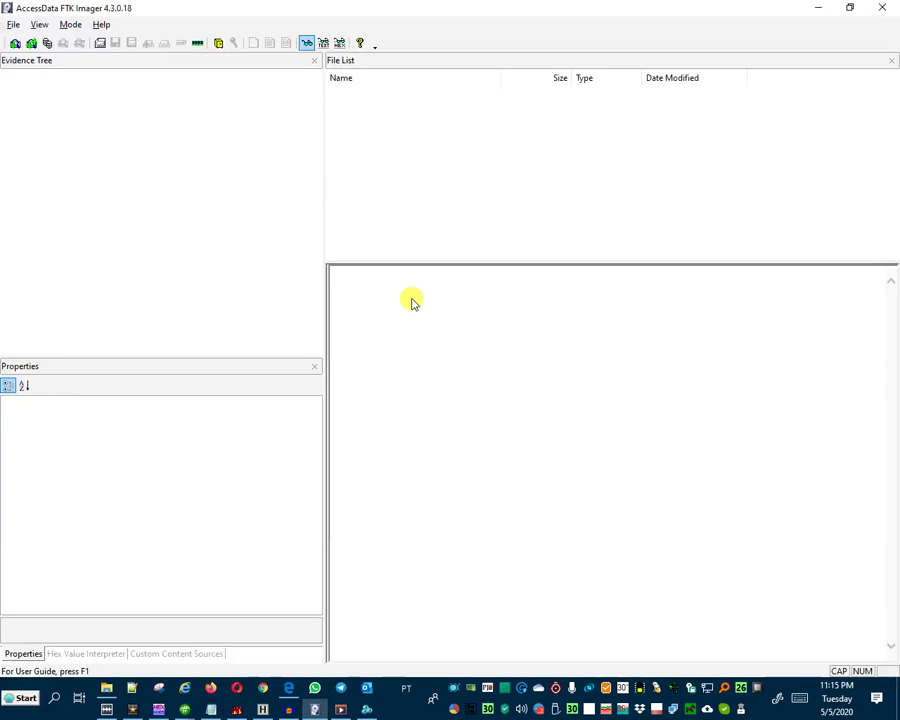
{"action": "left_click", "coordinate": [12, 28]}
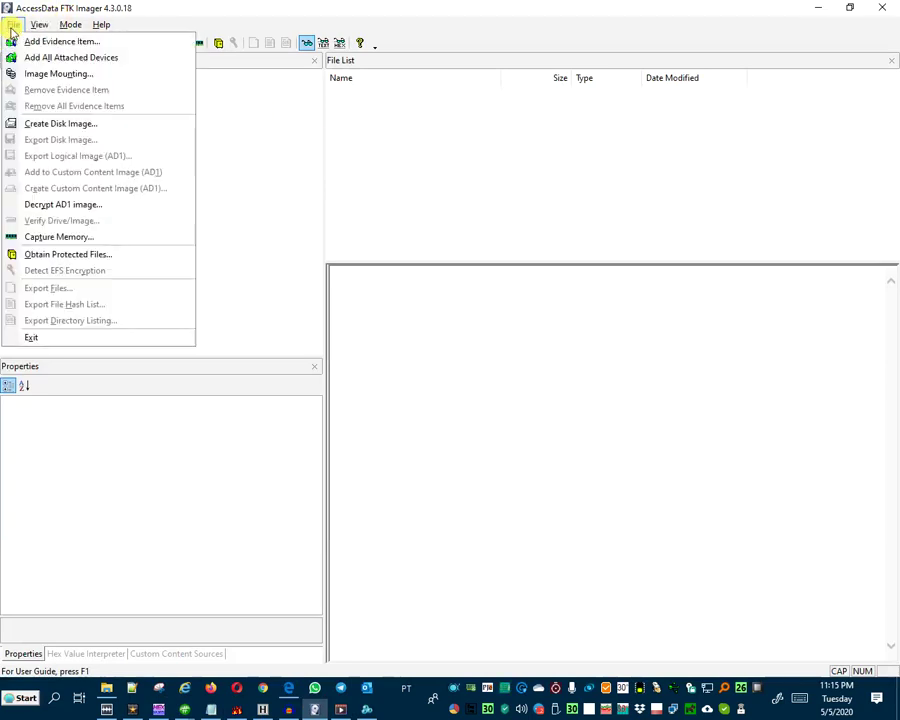
{"action": "left_click", "coordinate": [40, 44]}
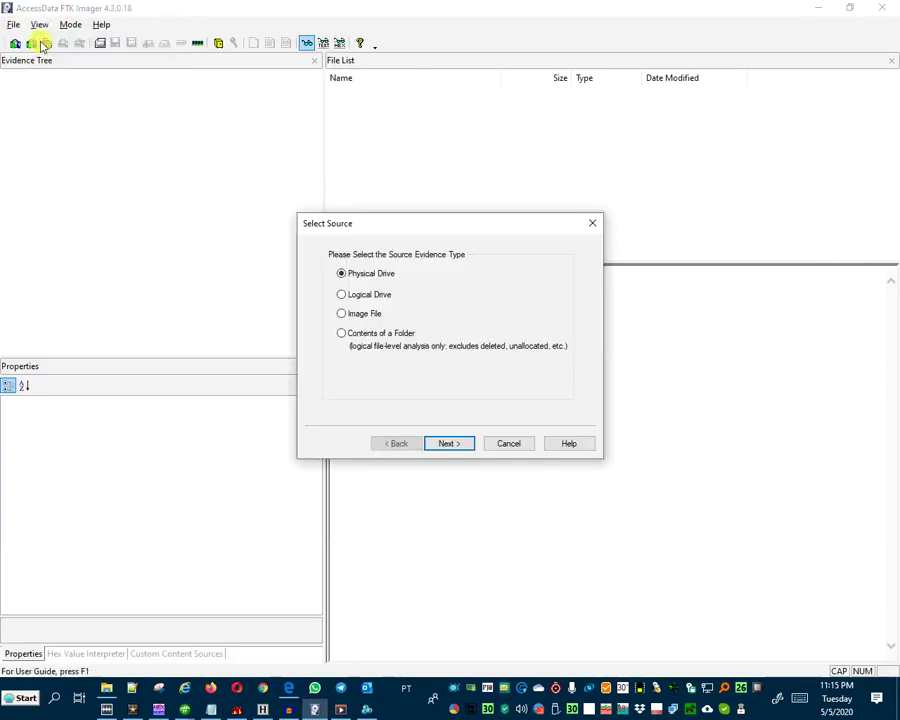
{"action": "left_click", "coordinate": [356, 297]}
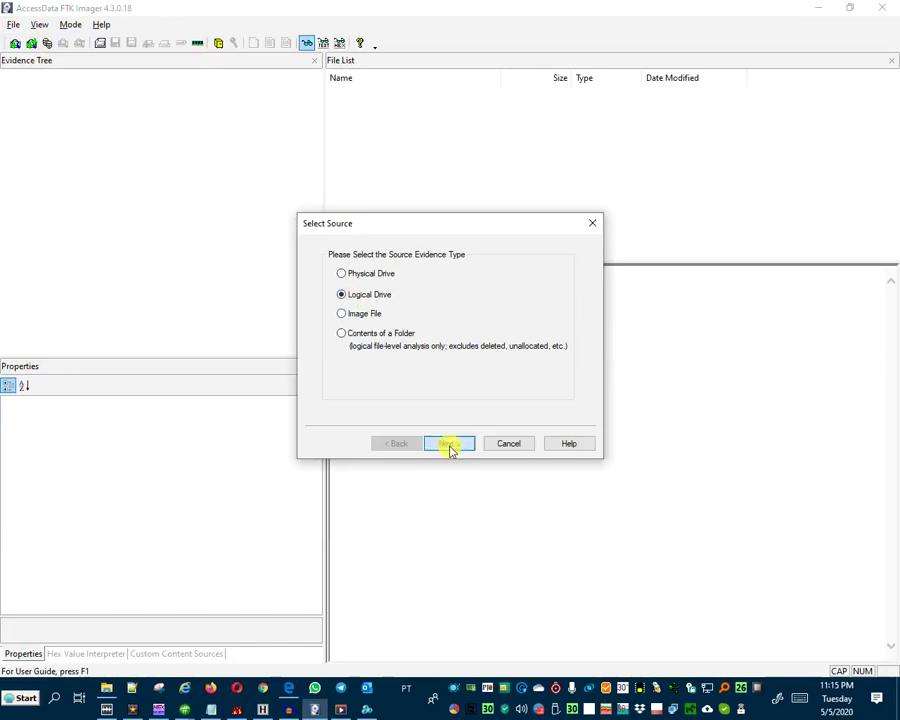
{"action": "left_click", "coordinate": [449, 445]}
{"action": "left_click", "coordinate": [428, 301]}
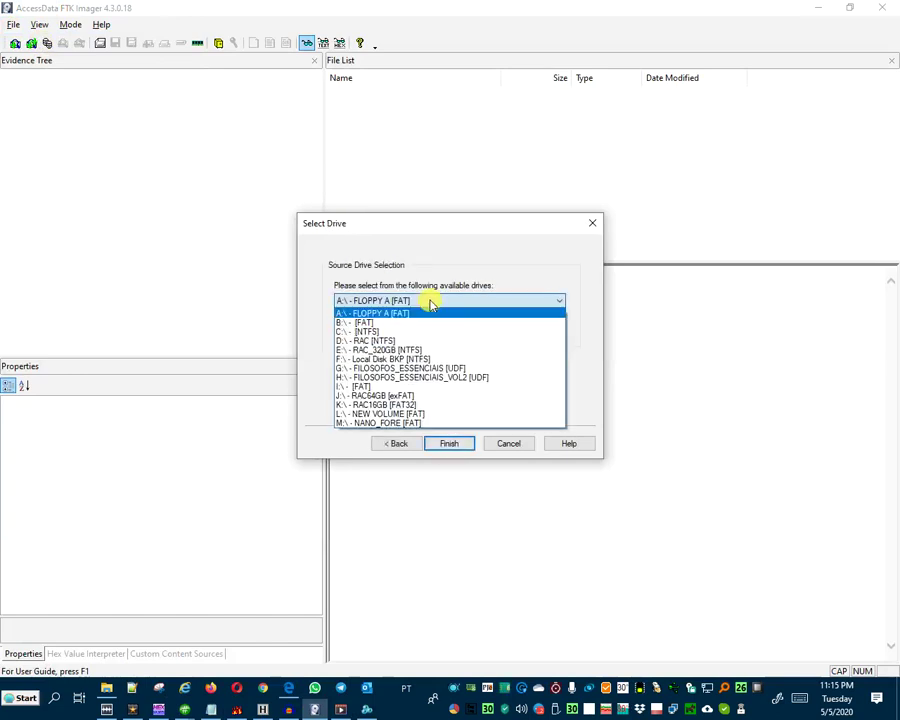
{"action": "left_click", "coordinate": [398, 426]}
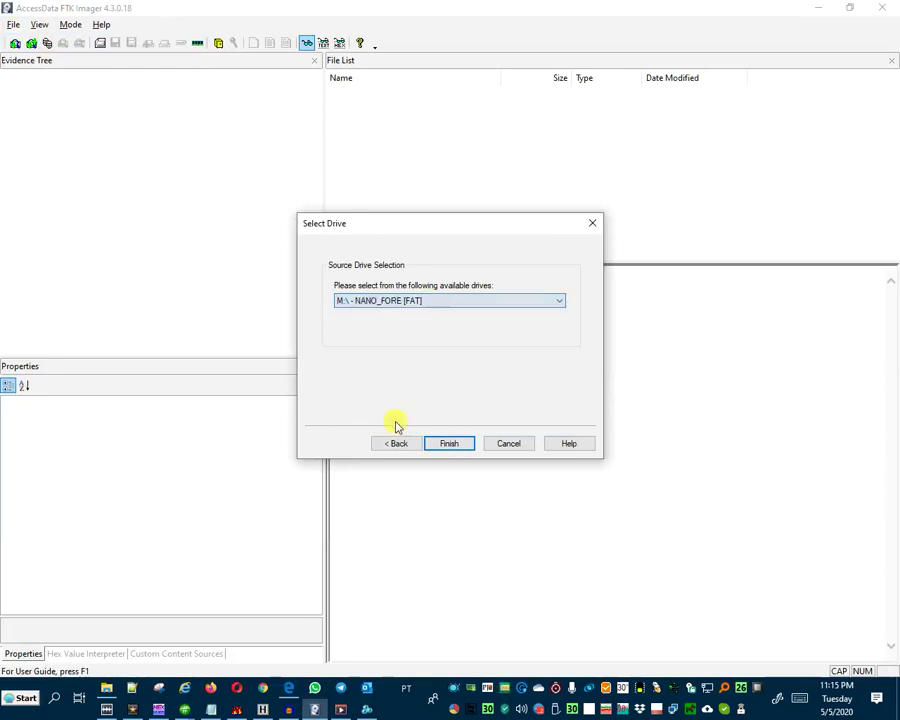
{"action": "left_click", "coordinate": [450, 446]}
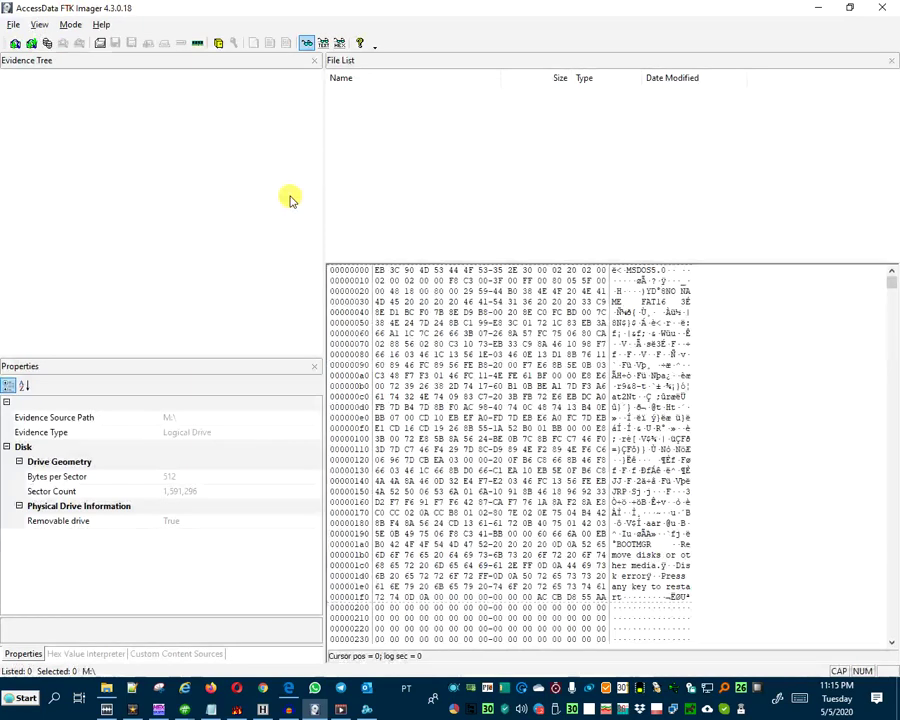
- Expand the M:\ evidence through NANO_FORE [FAT16] and list the files in its [root] folder
{"action": "left_click", "coordinate": [8, 76]}
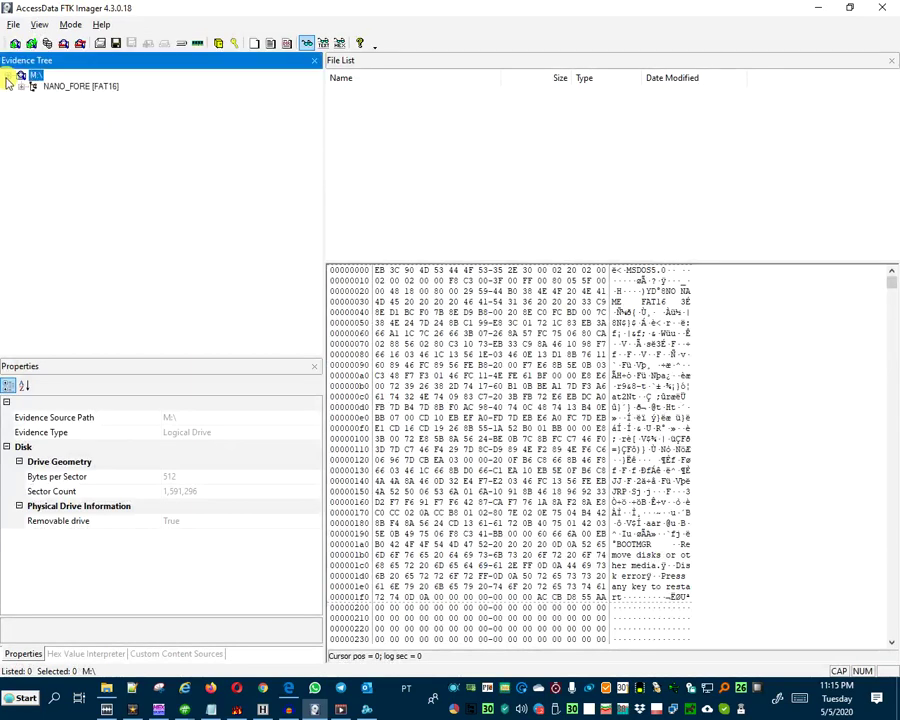
{"action": "left_click", "coordinate": [21, 86]}
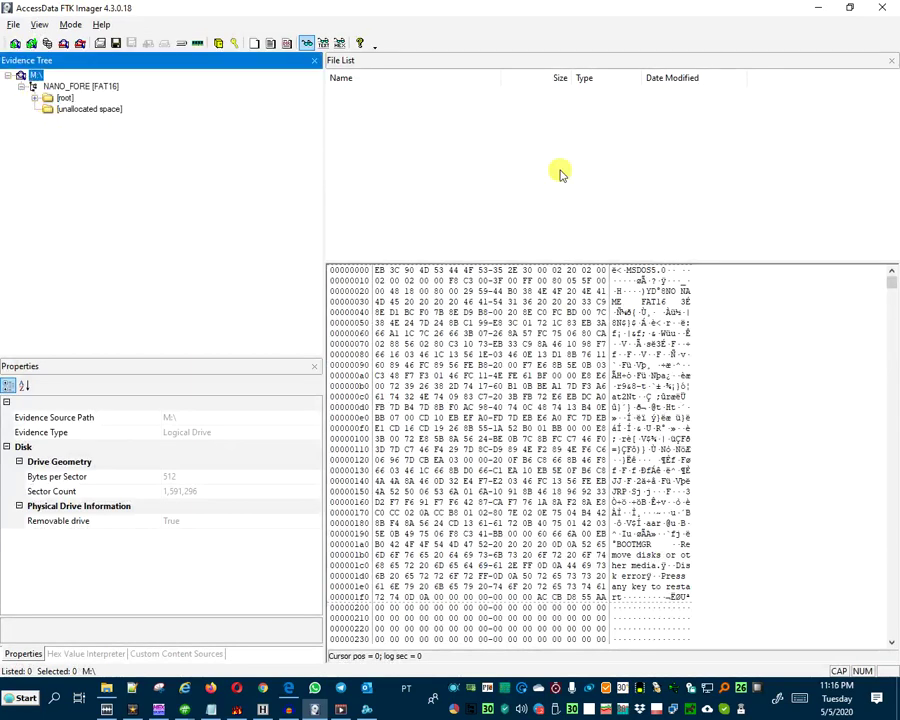
{"action": "left_click", "coordinate": [35, 97]}
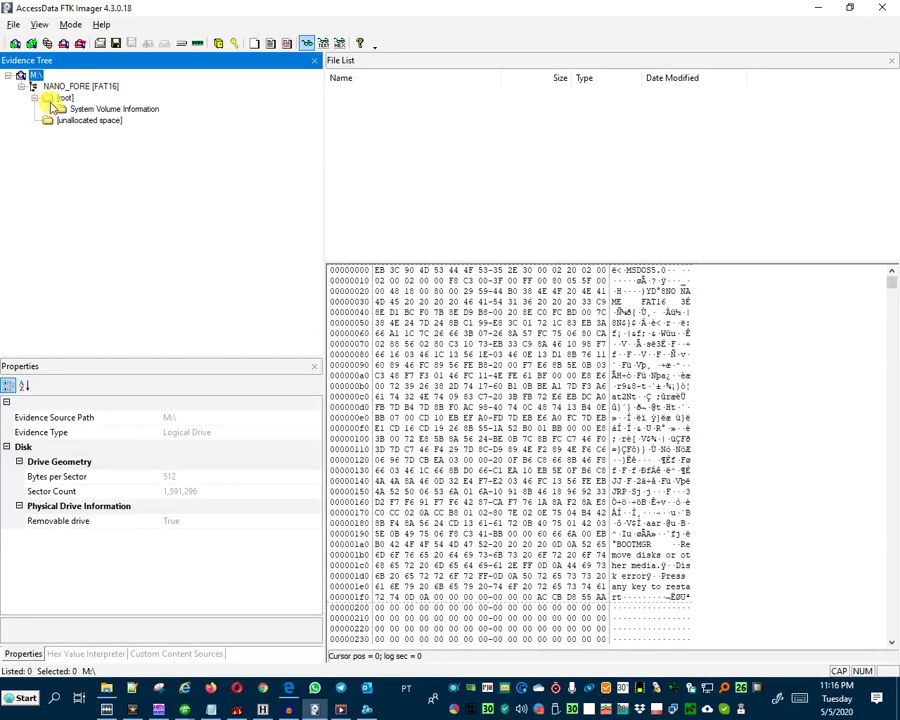
{"action": "left_click", "coordinate": [65, 97]}
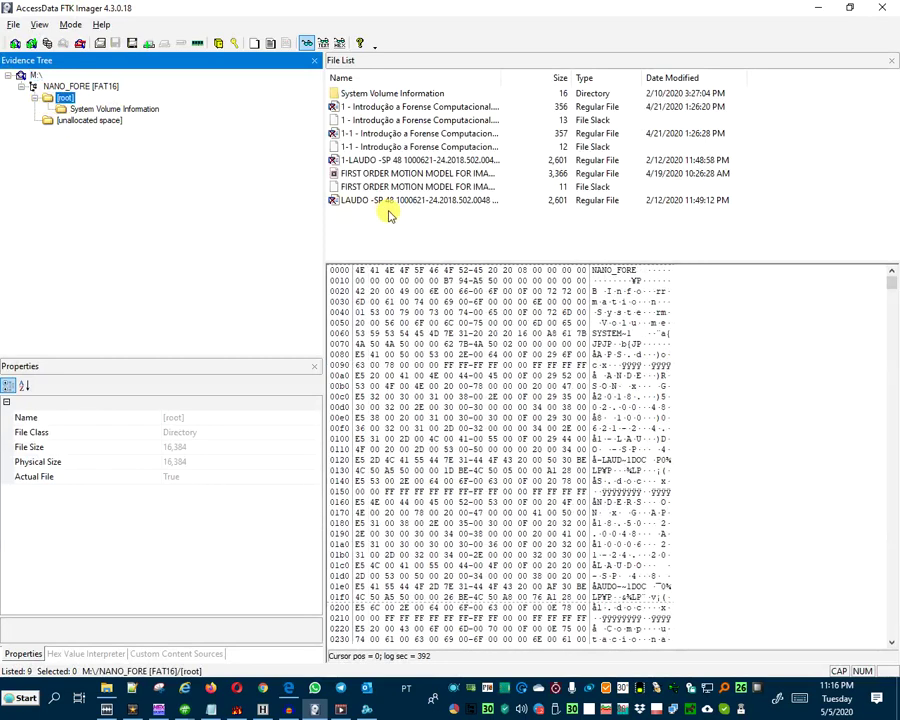
- View the MP4 file's hex content, widen the Name column, and highlight header bytes 66 74 79 70 6D 70 34 32
{"action": "left_click", "coordinate": [406, 173]}
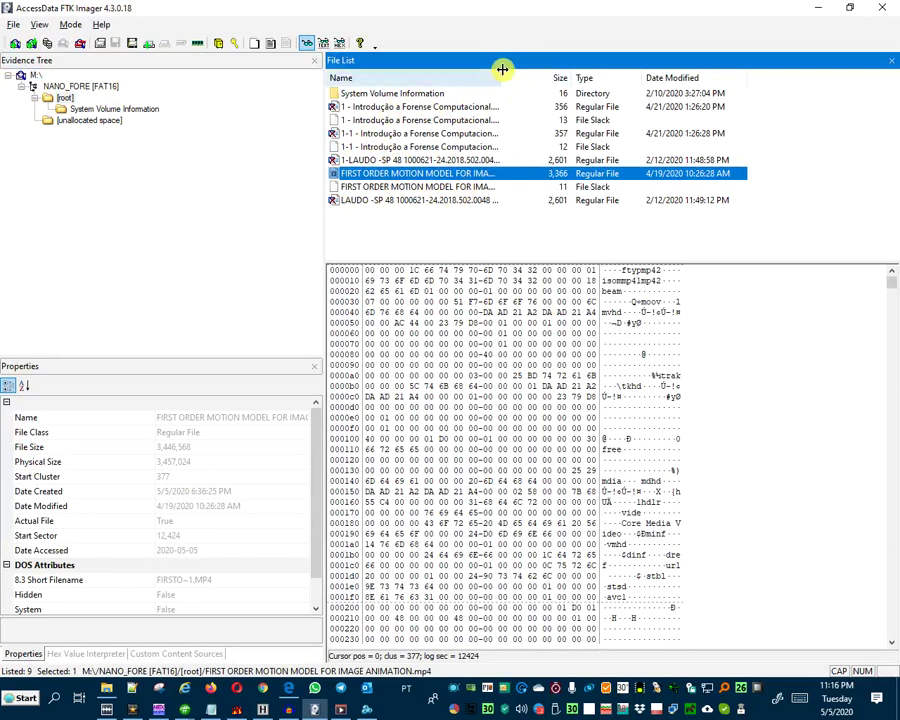
{"action": "left_click_drag", "start_coordinate": [502, 69], "coordinate": [626, 70]}
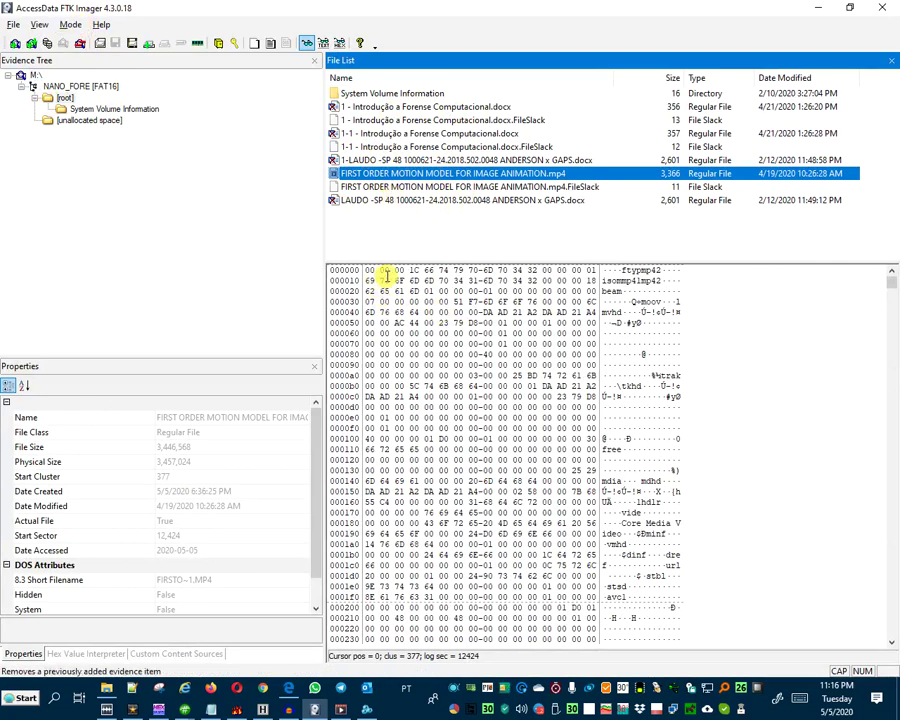
{"action": "left_click_drag", "start_coordinate": [426, 270], "coordinate": [534, 270]}
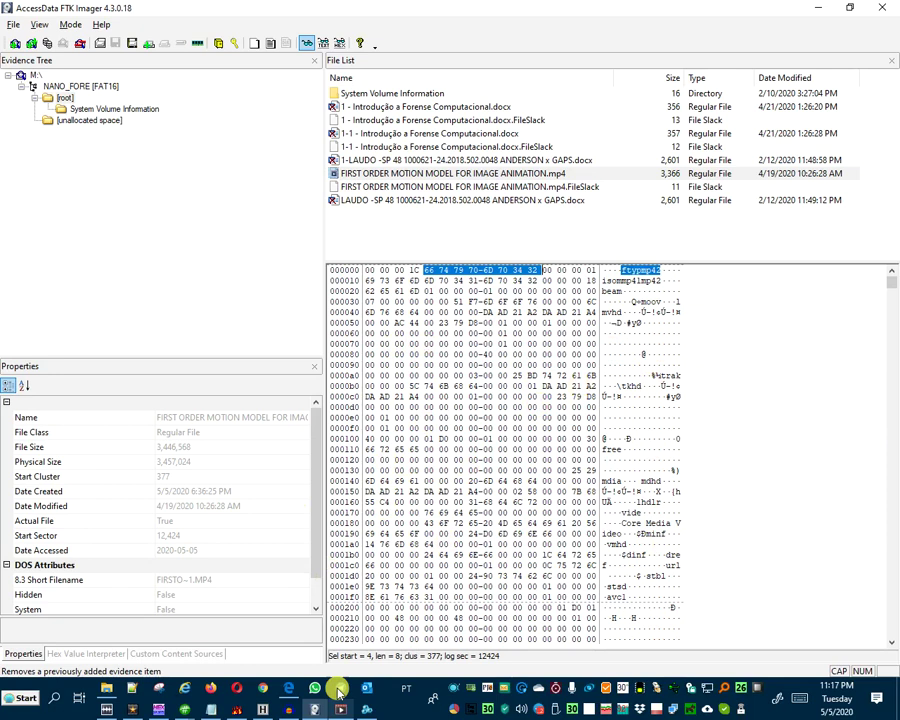
- Switch to WavePad, maximize its window, and play the MP4's audio track until about 8.9 seconds
{"action": "left_click", "coordinate": [134, 708]}
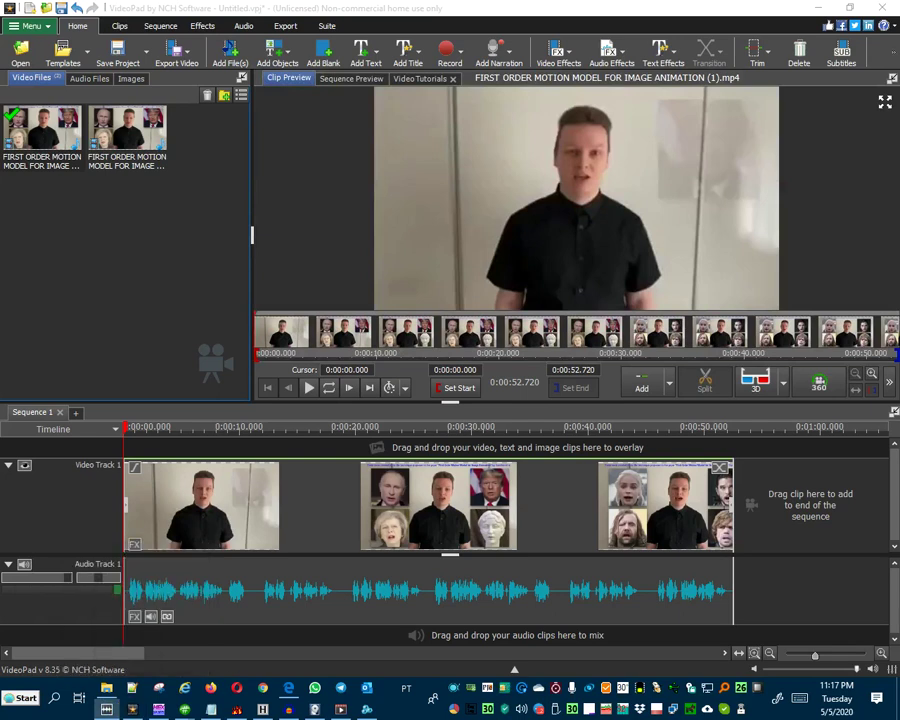
{"action": "left_click", "coordinate": [108, 709]}
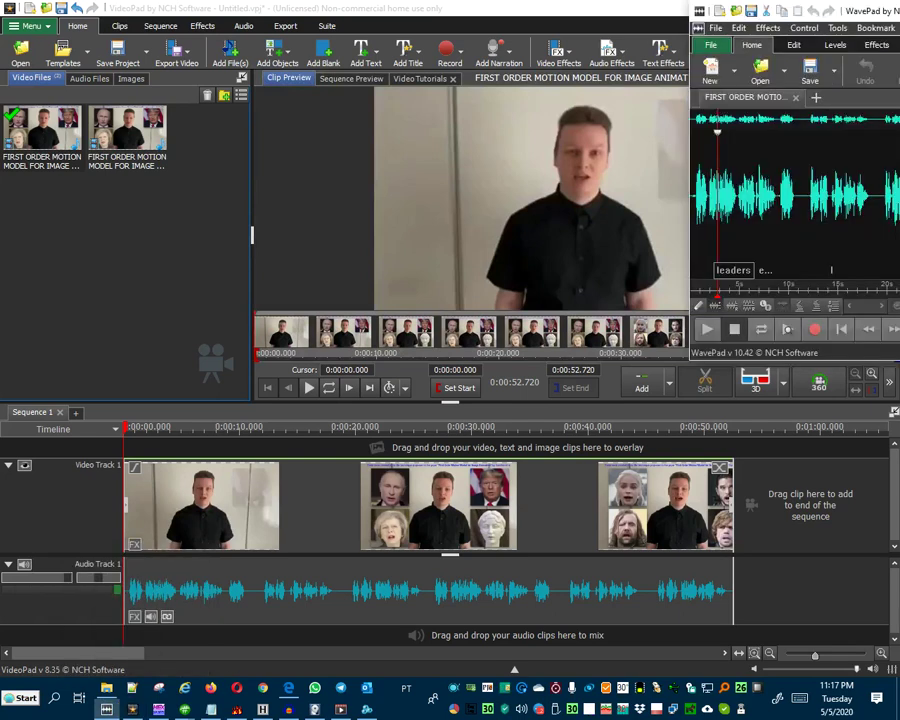
{"action": "left_click_drag", "start_coordinate": [800, 9], "coordinate": [266, 57]}
{"action": "double_click", "coordinate": [594, 58]}
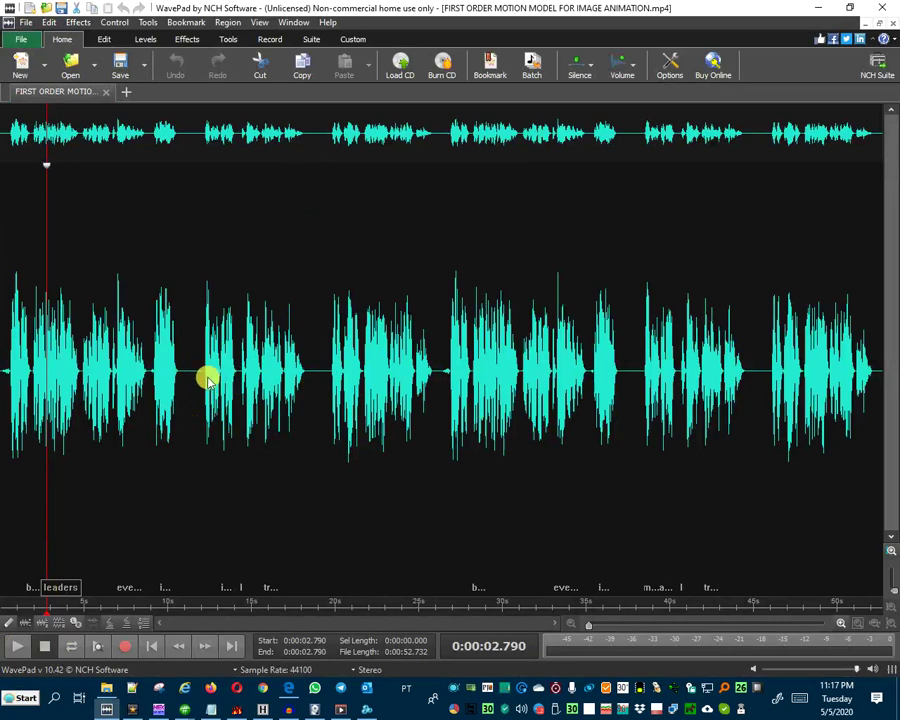
{"action": "left_click", "coordinate": [18, 646]}
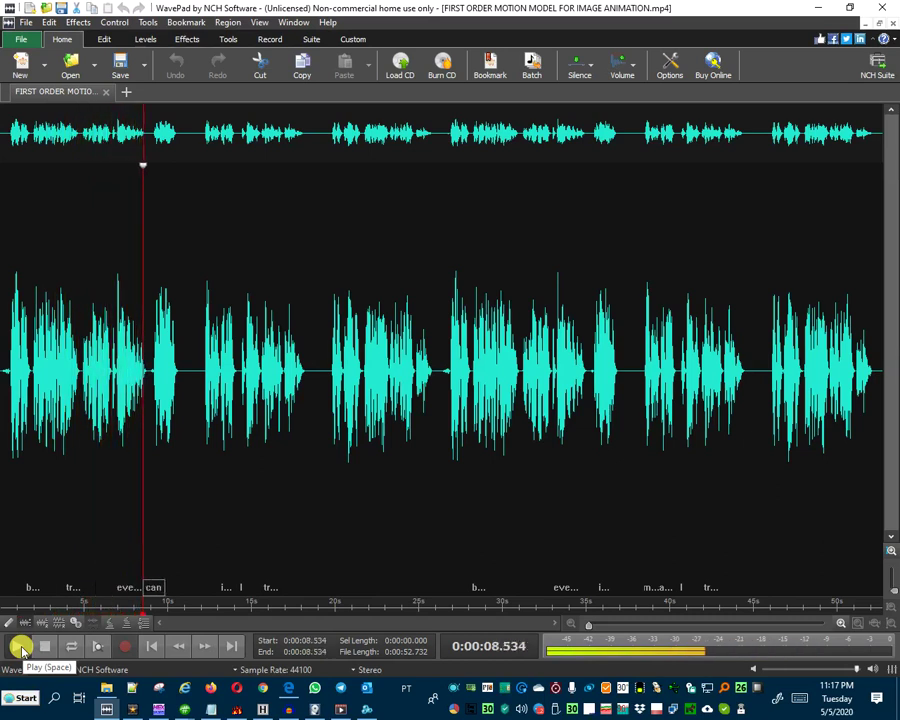
{"action": "left_click", "coordinate": [20, 647]}
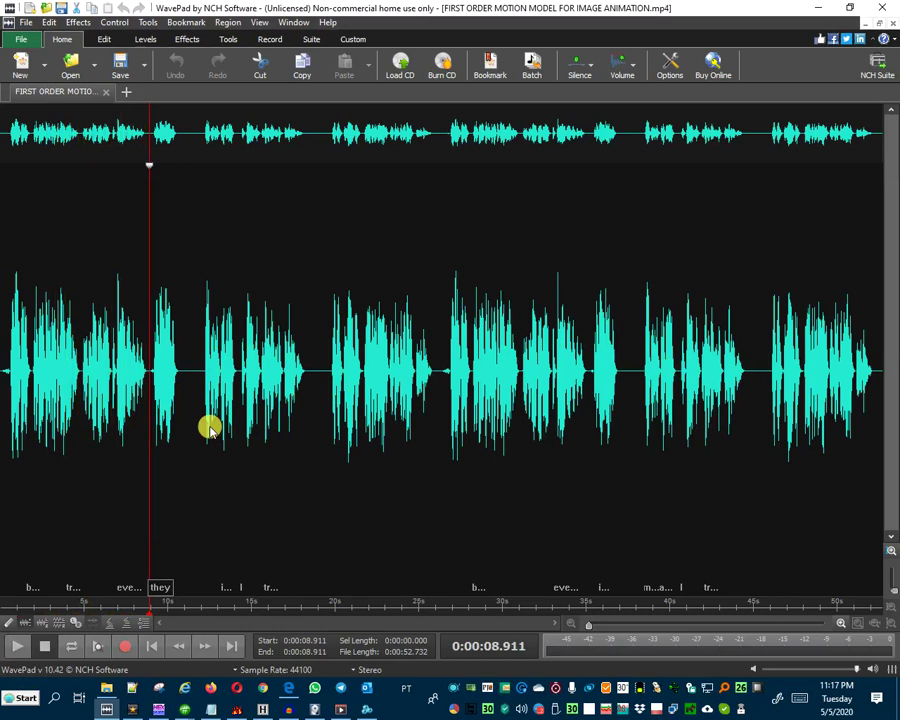
- Return to VideoPad and play the clip preview of the video, pausing at about 4.7 seconds
{"action": "left_click", "coordinate": [818, 8]}
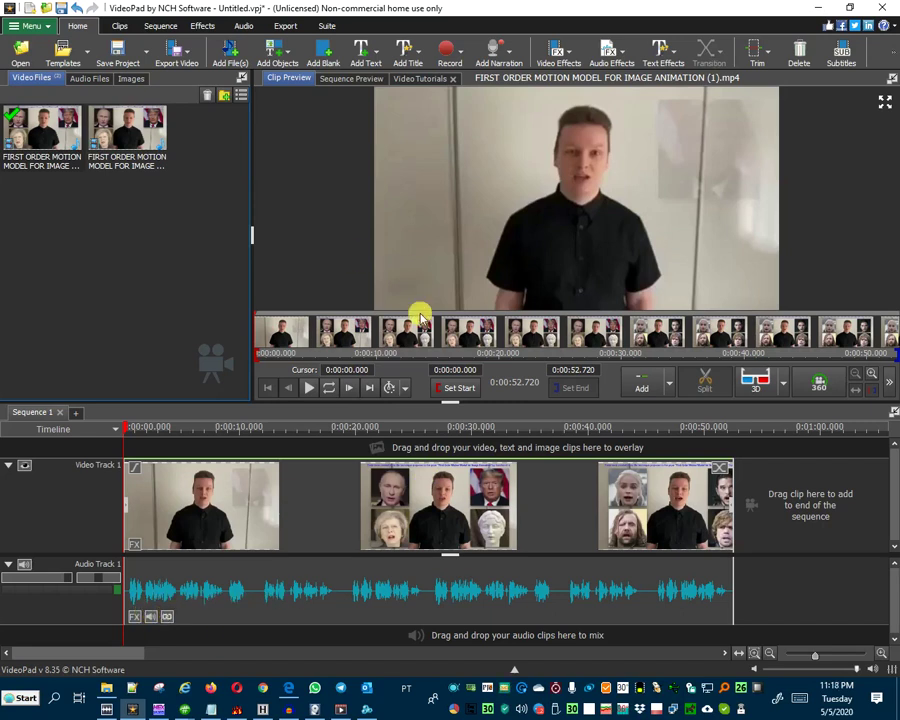
{"action": "left_click", "coordinate": [310, 387]}
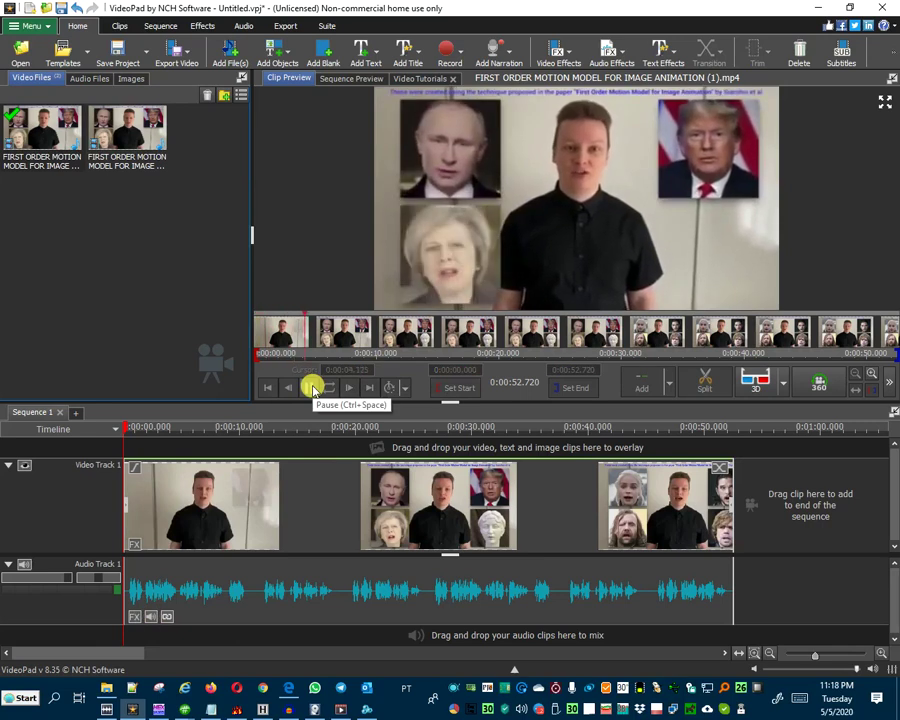
{"action": "left_click", "coordinate": [312, 387]}
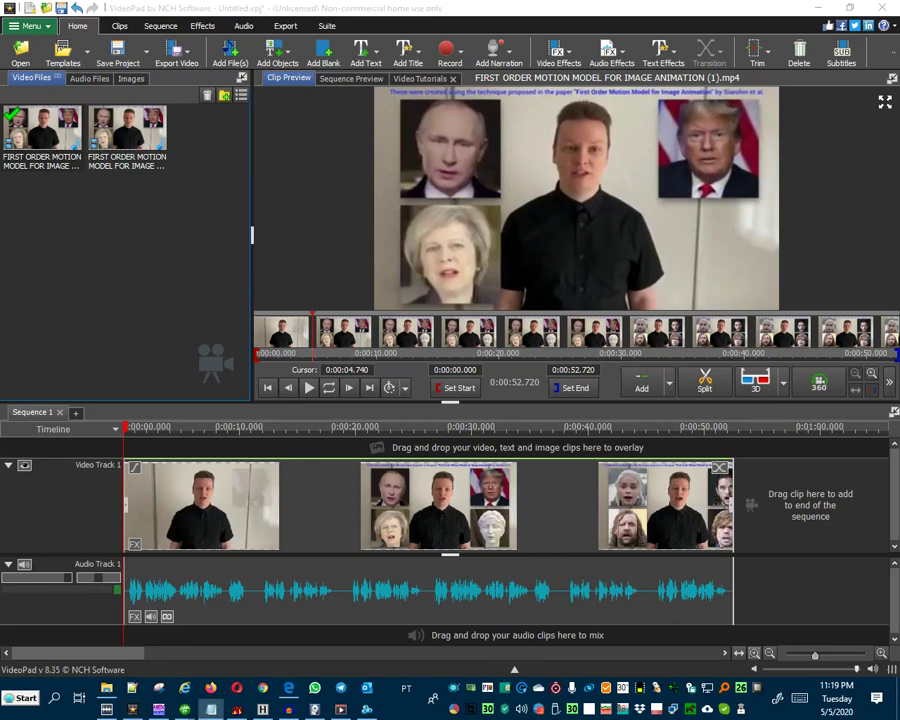
{"action": "key", "text": "alt+Tab"}
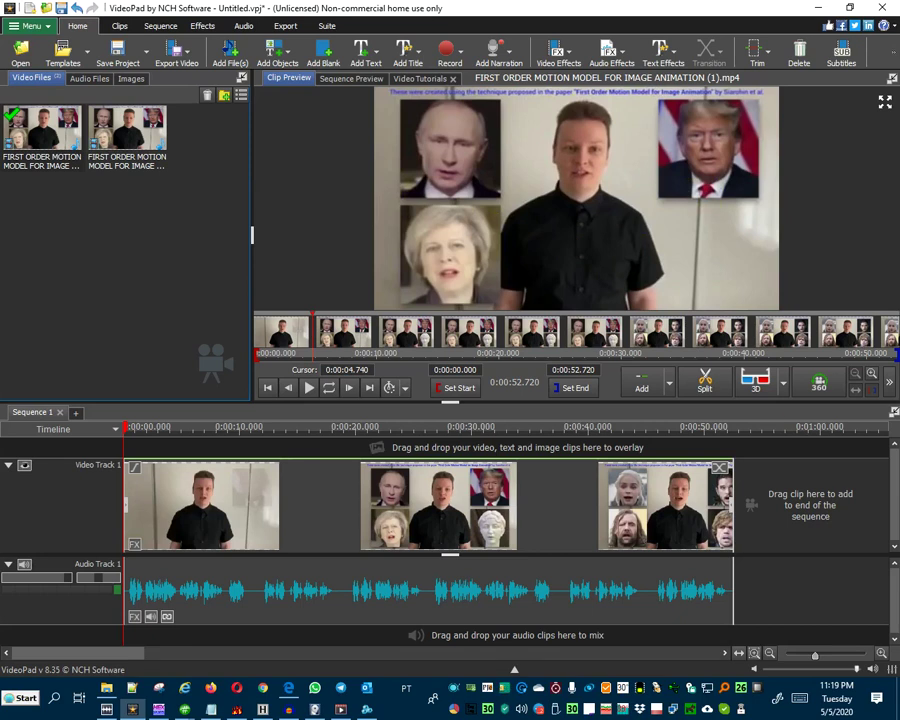